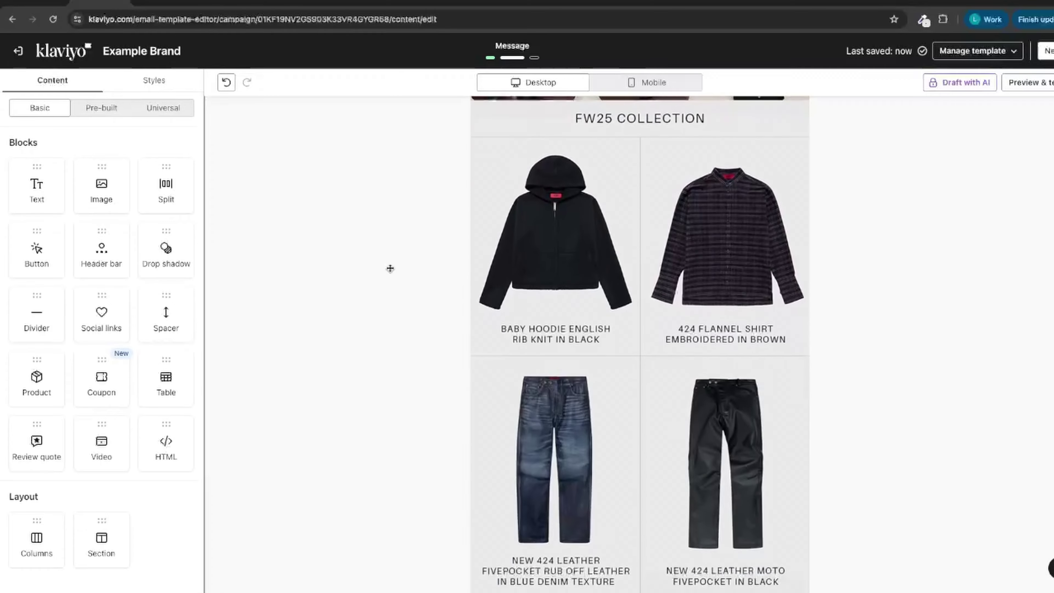
- Examine the full email design image, from the welcome header through the product grid to the Shop All button
scroll(544, 285, "up", 17)
scroll(543, 288, "down", 14)
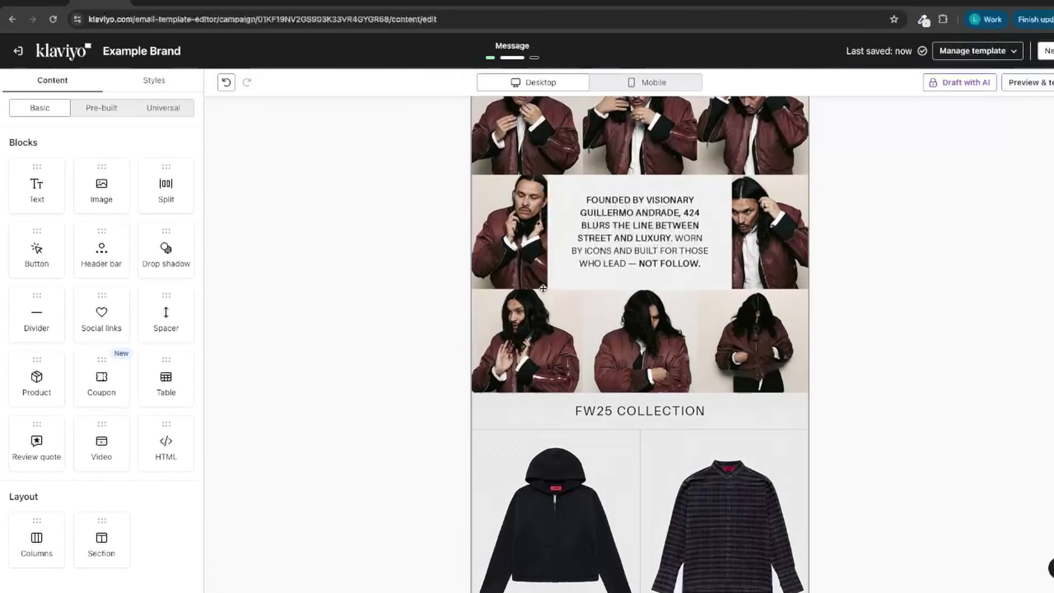
scroll(544, 288, "up", 9)
left_click(659, 299)
scroll(659, 299, "down", 5)
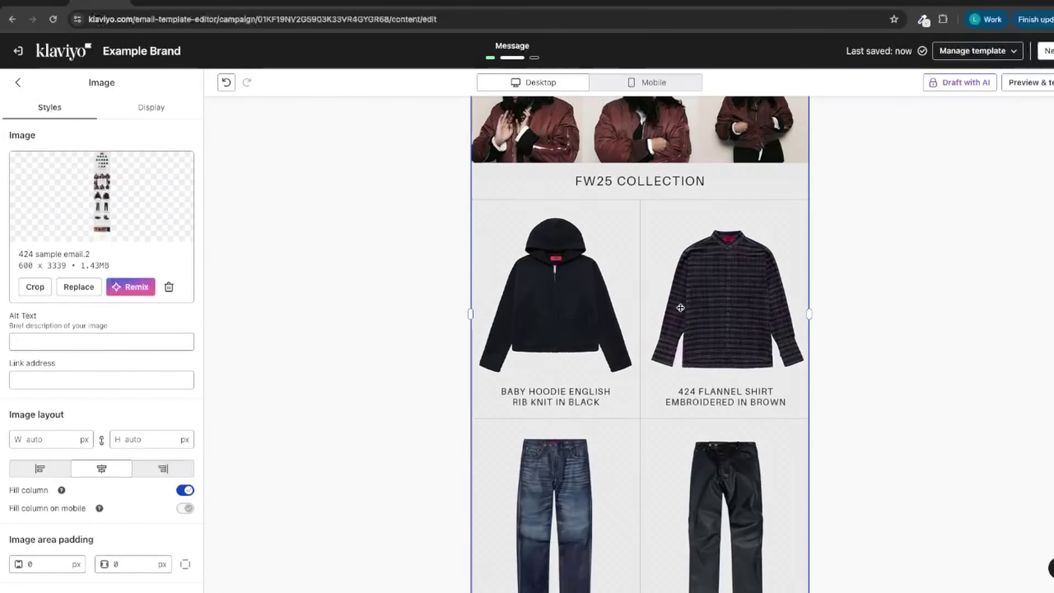
scroll(593, 337, "down", 5)
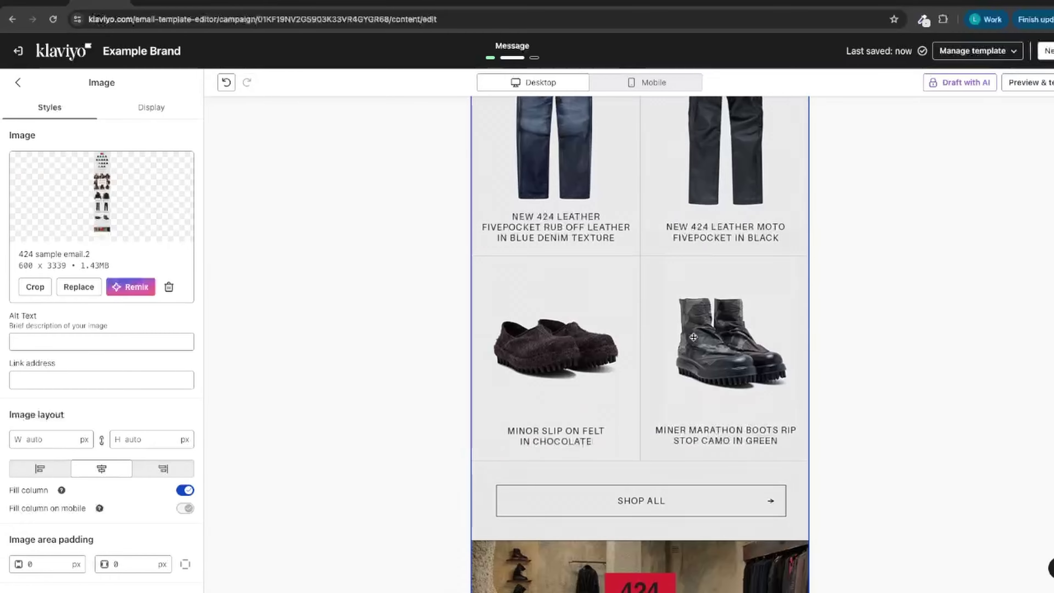
scroll(693, 336, "up", 15)
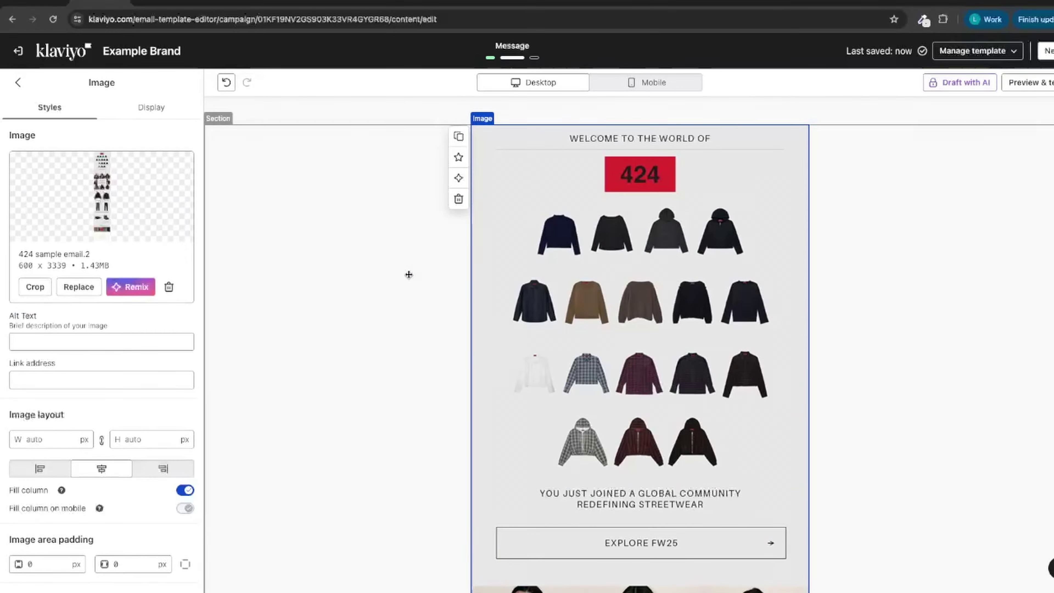
- Crop the full email image to end just below the FW25 Collection heading, about 600 × 1465 px
left_click(35, 287)
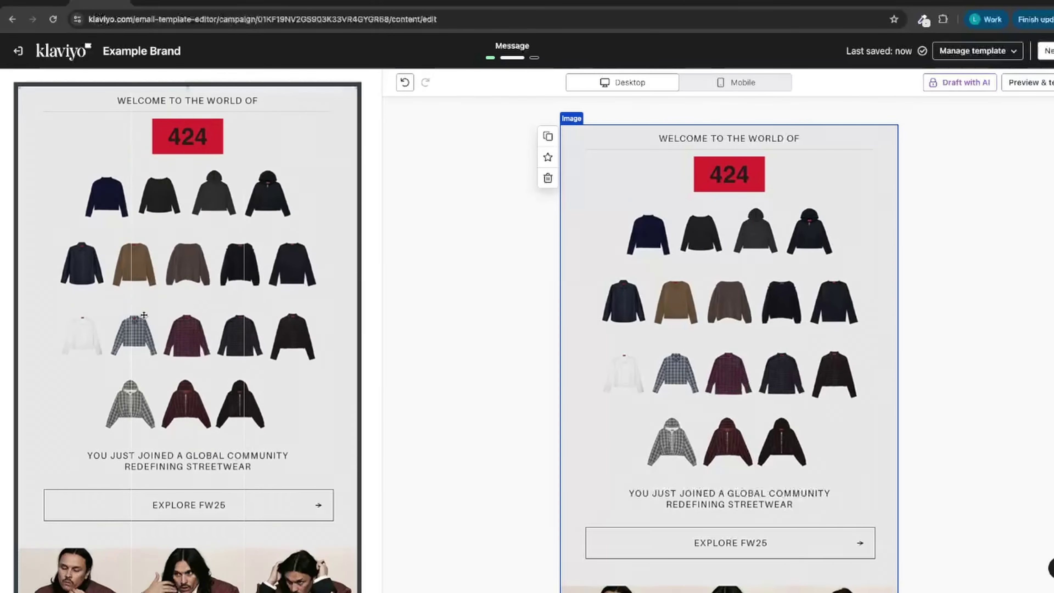
scroll(163, 342, "down", 10)
scroll(163, 342, "down", 10)
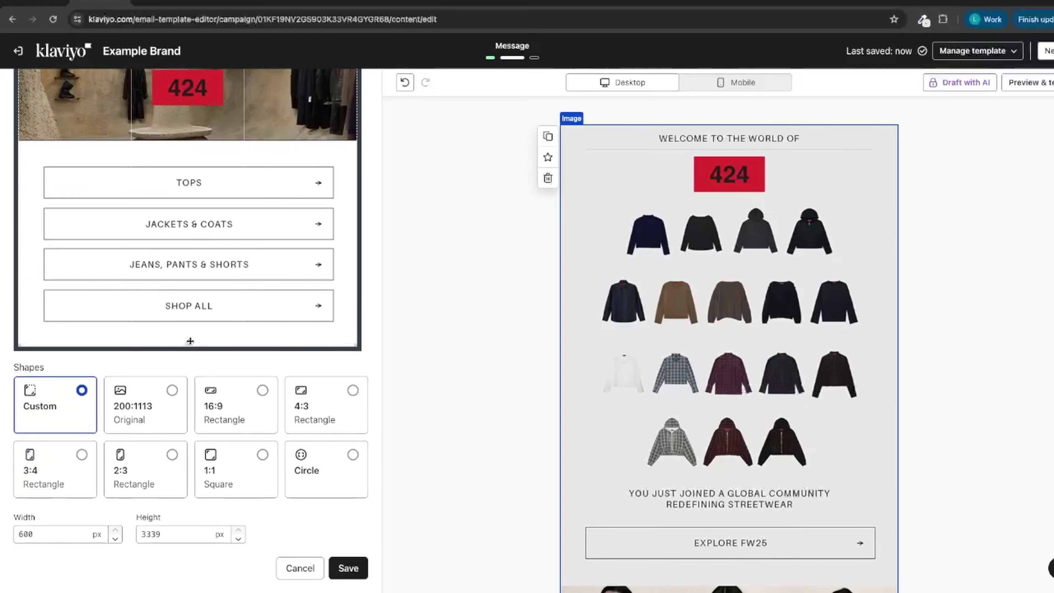
mouse_move(202, 261)
left_mouse_down()
mouse_move(191, 199)
mouse_move(191, 465)
mouse_move(190, 266)
left_mouse_up()
scroll(191, 291, "up", 10)
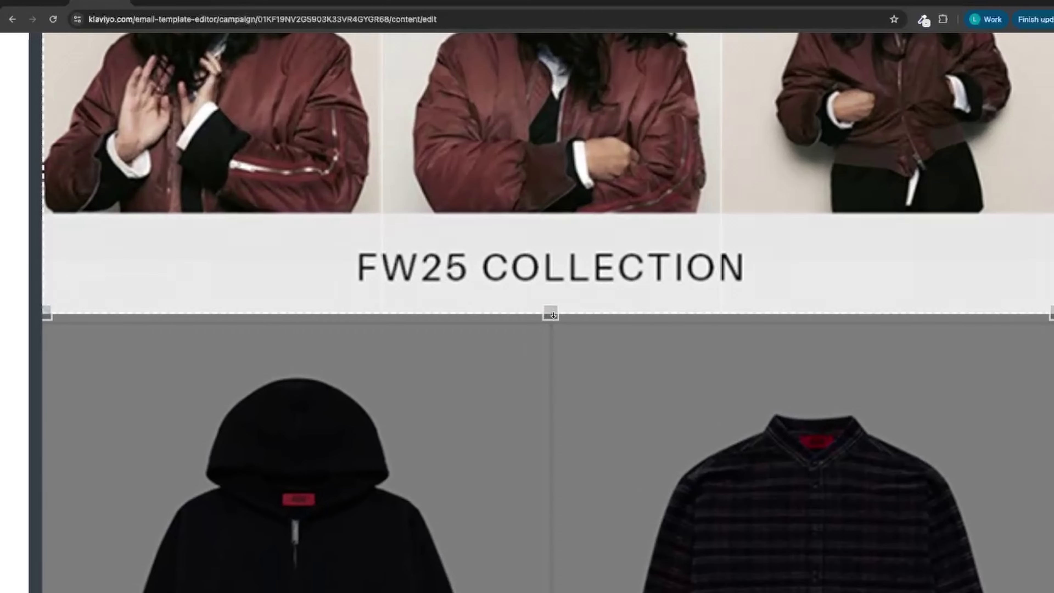
left_click_drag(553, 315, 553, 319)
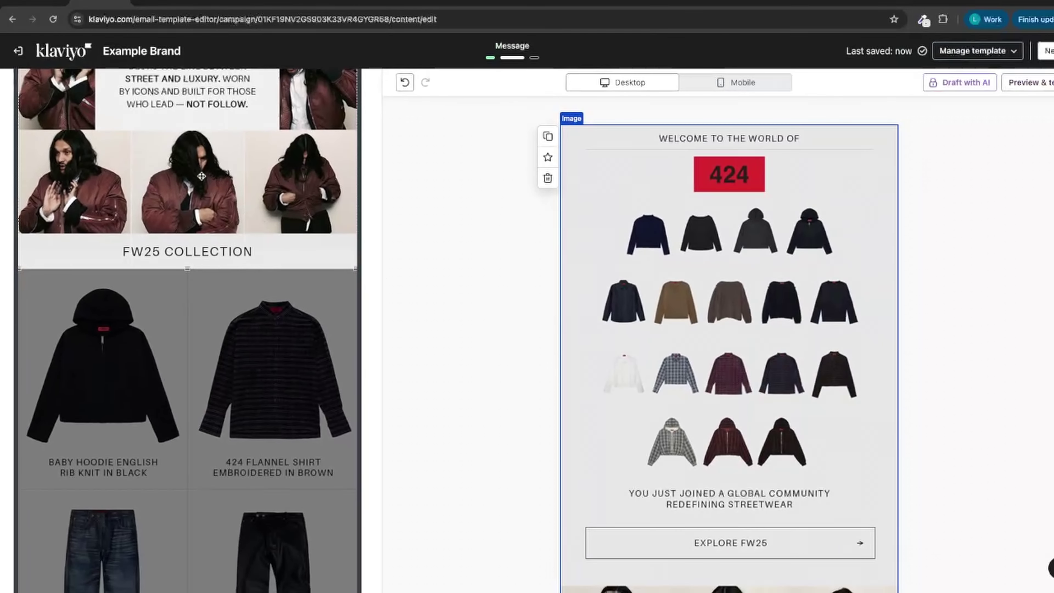
scroll(202, 176, "up", 15)
left_click(18, 82)
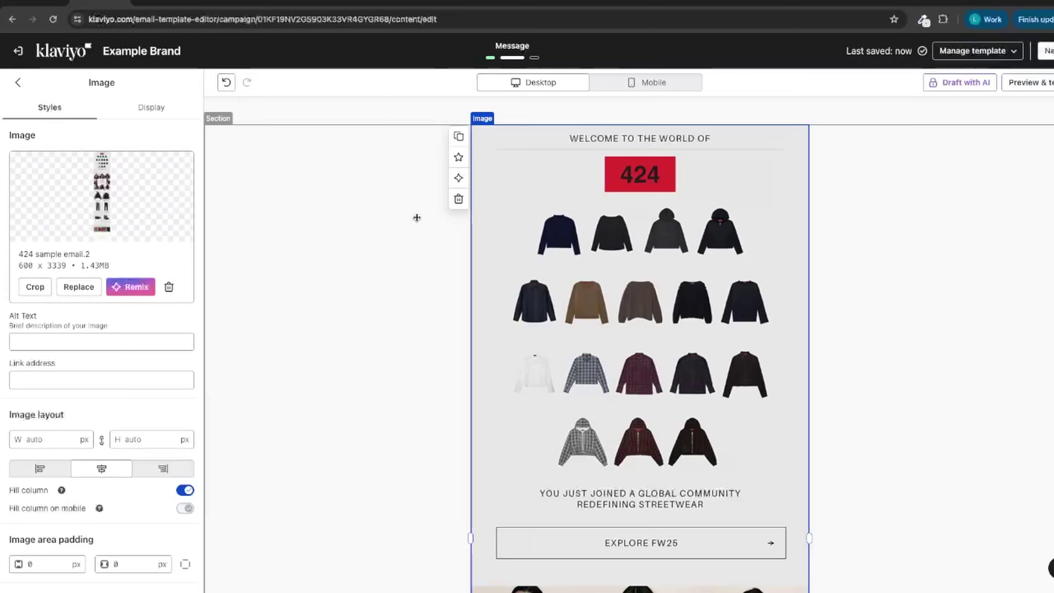
left_click(381, 188)
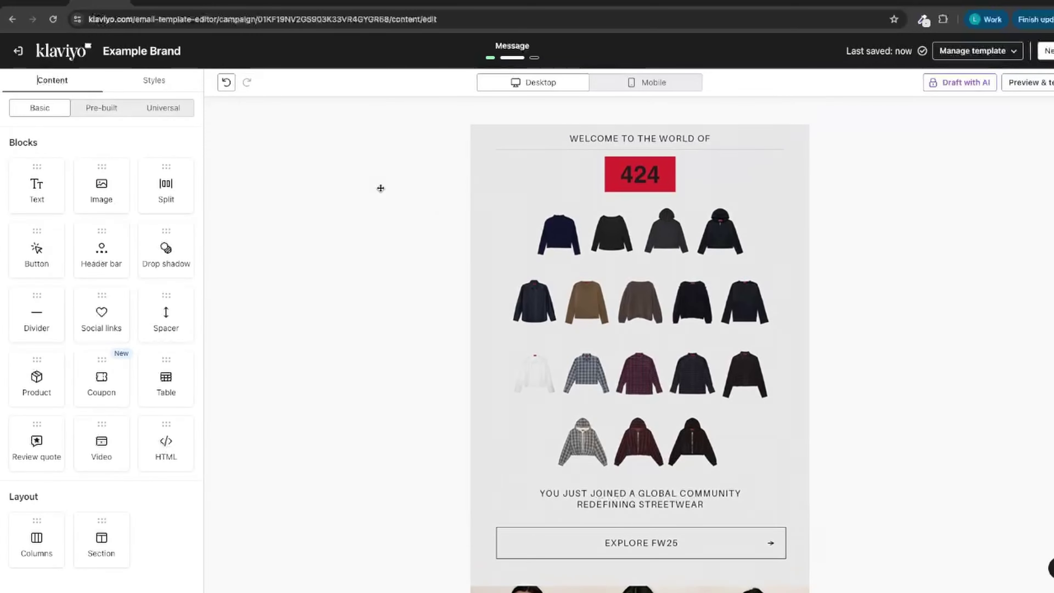
- Add a Split block directly below the FW25 Collection heading and set both of its columns to Image
scroll(379, 187, "down", 2)
scroll(313, 238, "down", 10)
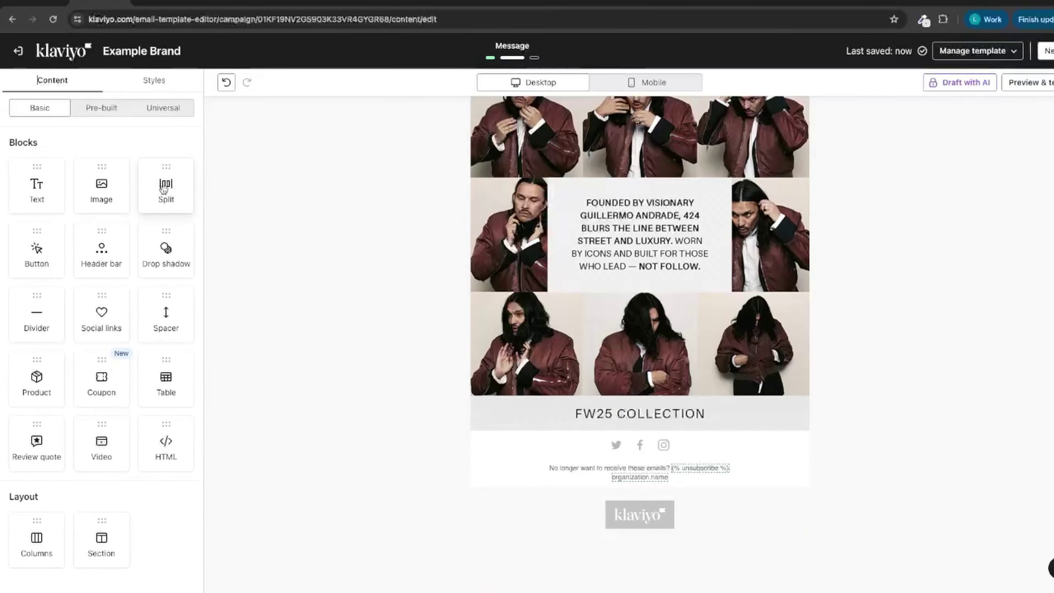
left_click_drag(163, 188, 575, 456)
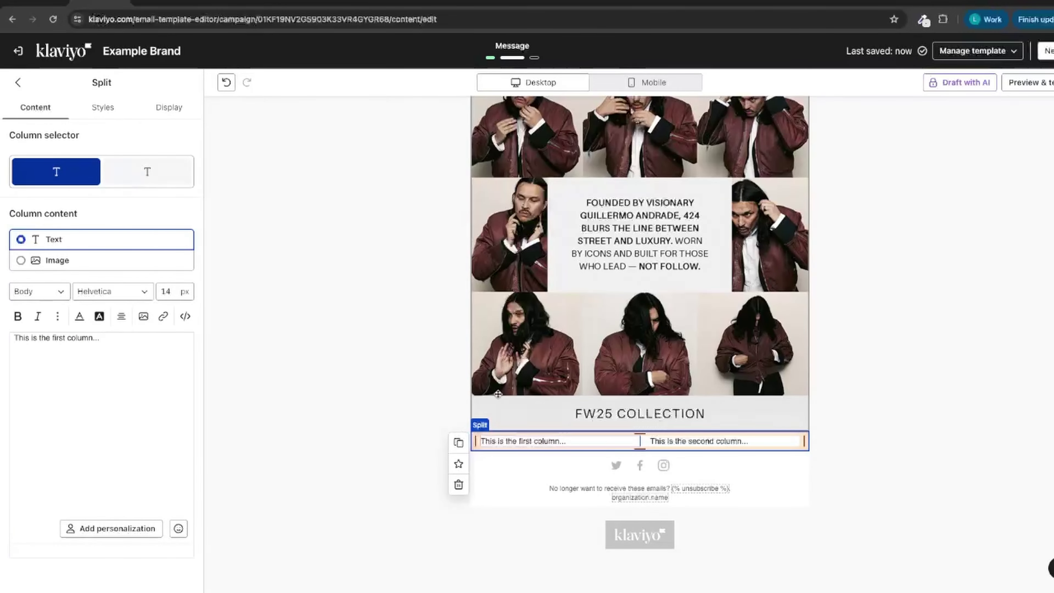
left_click(59, 262)
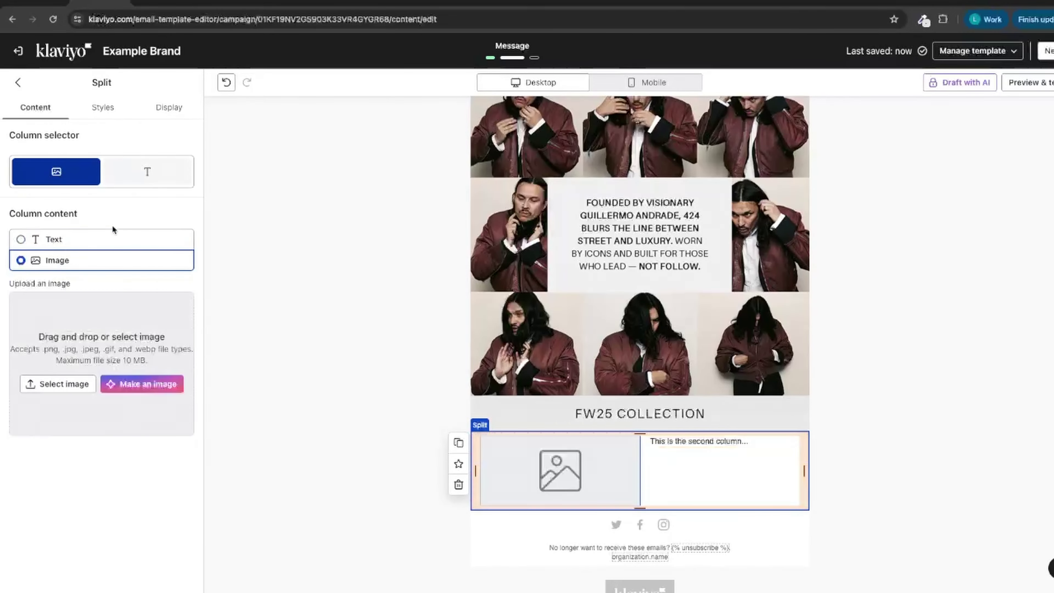
left_click(170, 183)
left_click(85, 265)
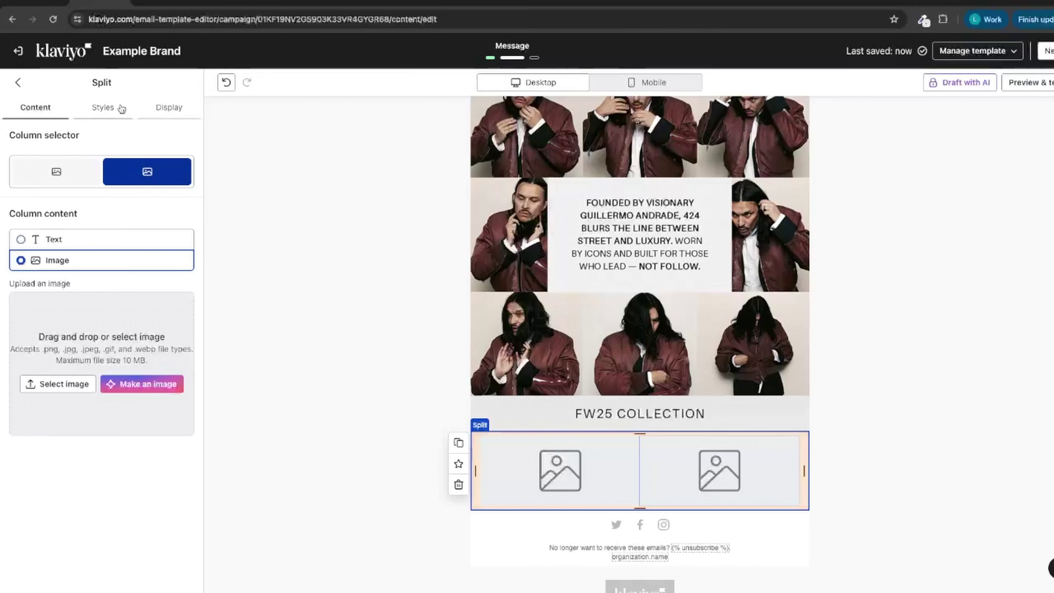
- Set the Split block's column spacing and its vertical and horizontal block padding to 0 px
left_click(106, 107)
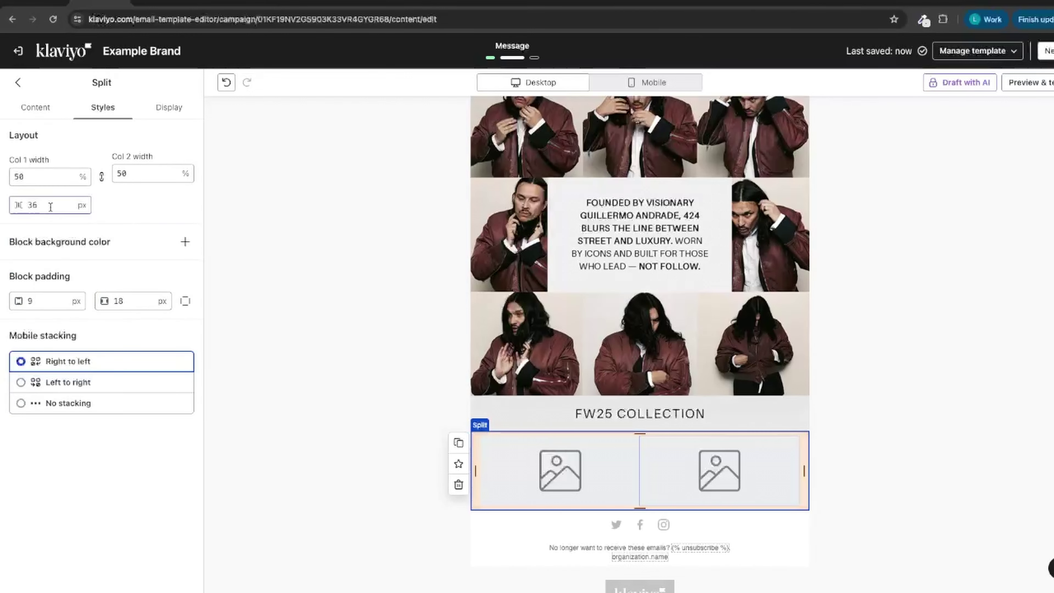
double_click(33, 205)
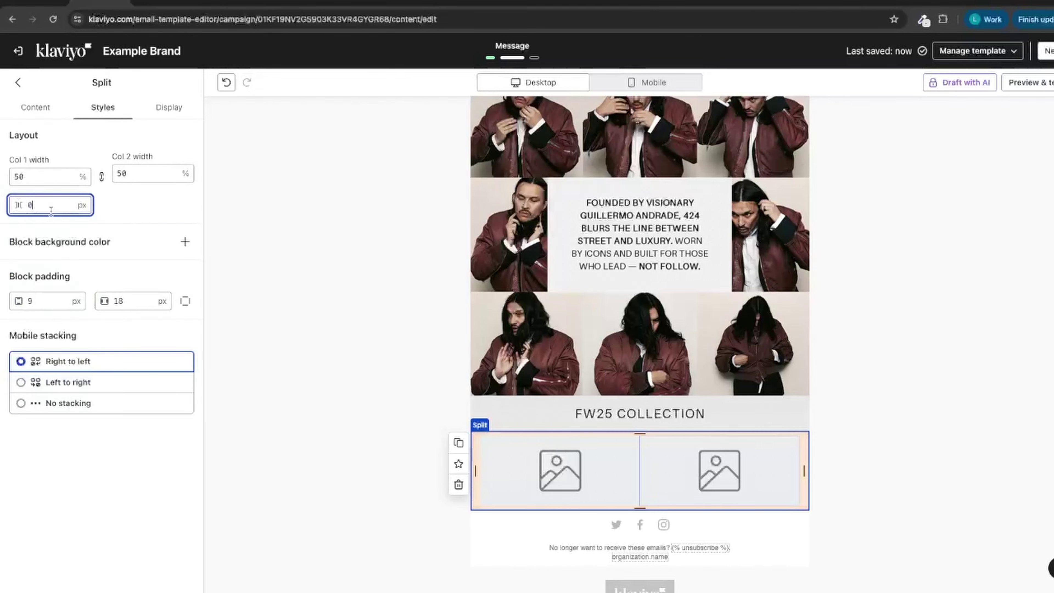
left_click(41, 302)
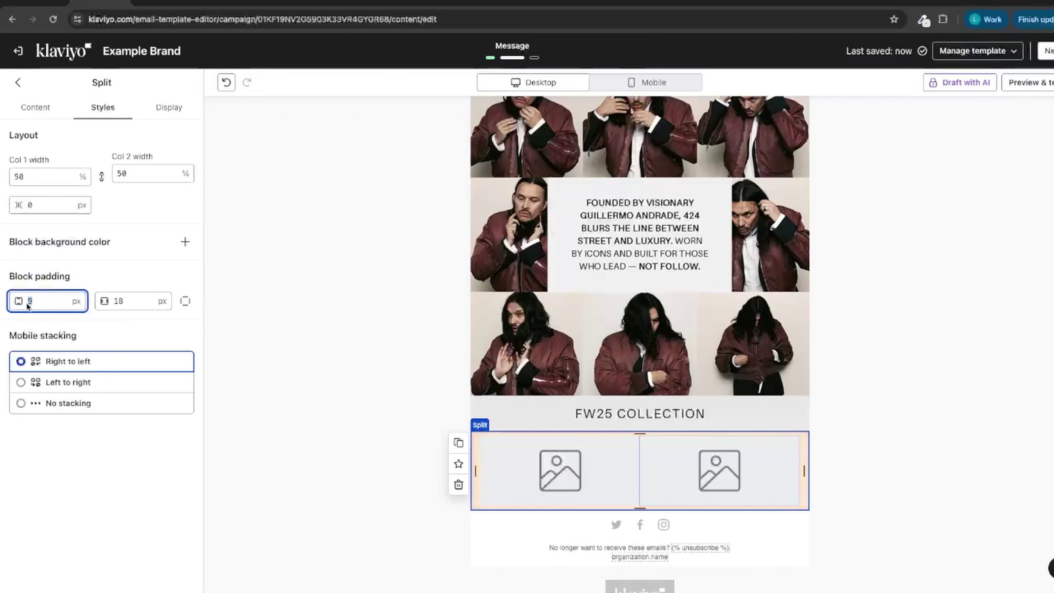
type("0")
double_click(135, 301)
type("0")
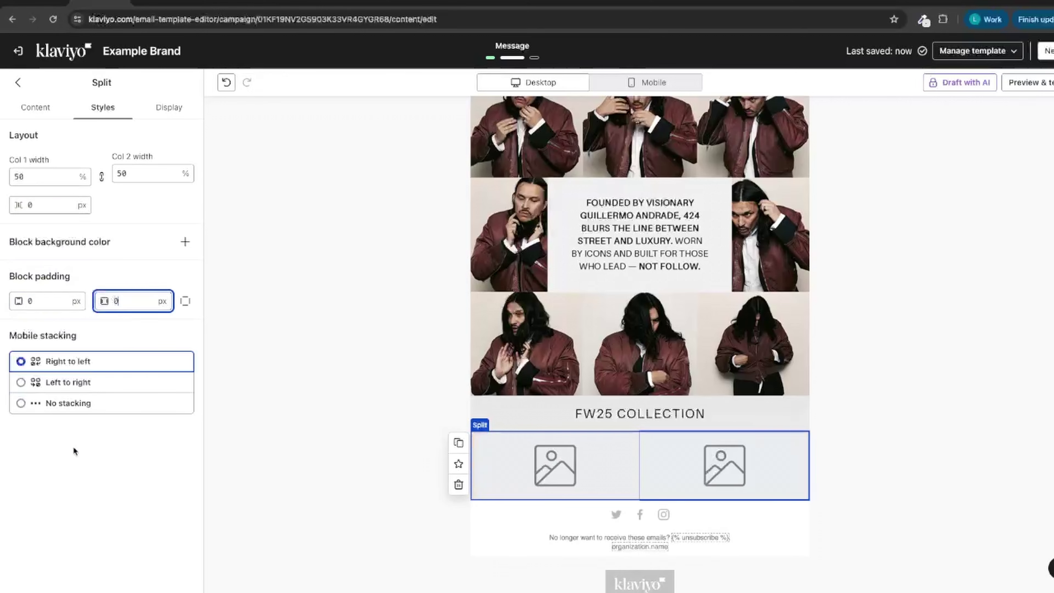
left_click(74, 452)
- Set the Split block's mobile stacking to No stacking
left_click_drag(10, 332, 78, 336)
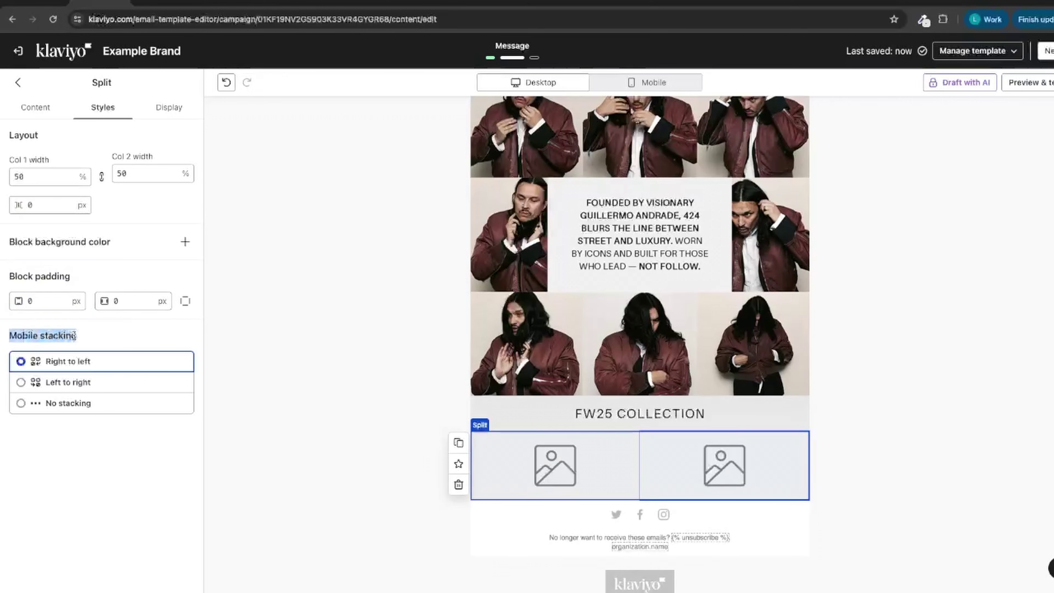
left_click(61, 411)
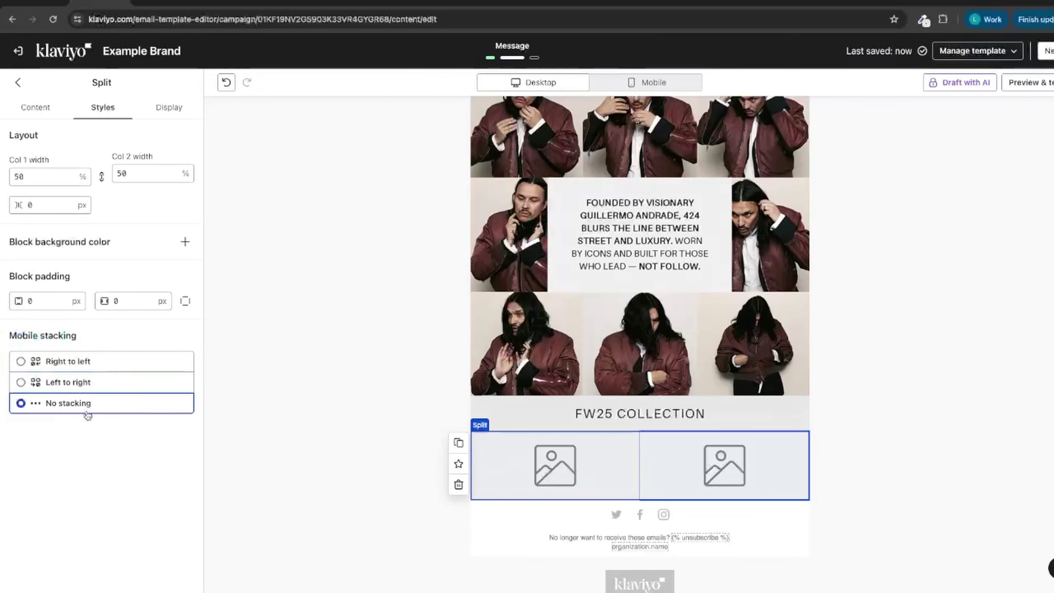
left_click(15, 85)
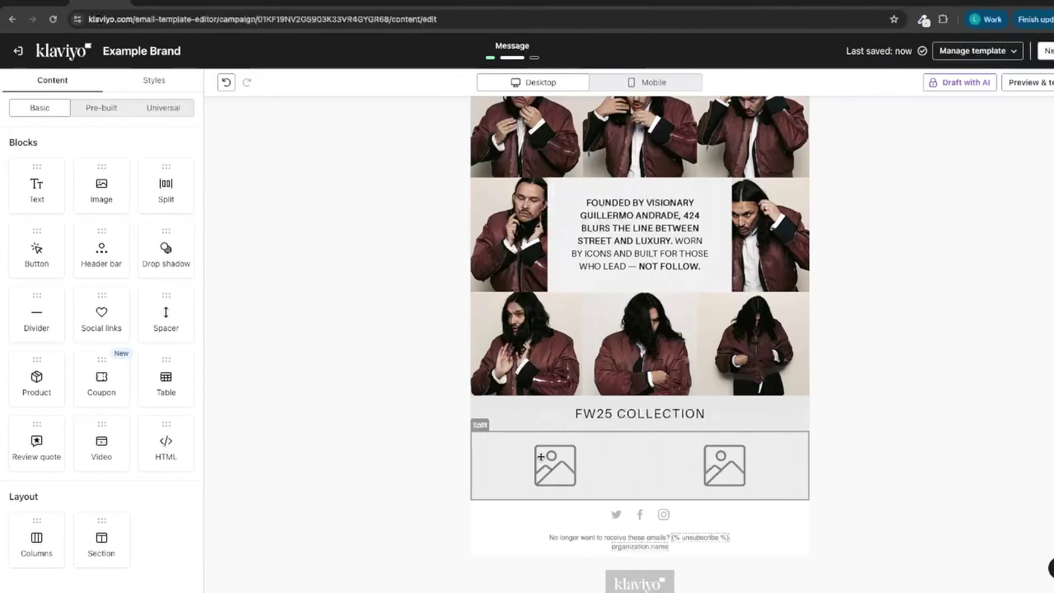
- Fill the Split block's first column with the library image "424 sample email.2"
left_click(526, 462)
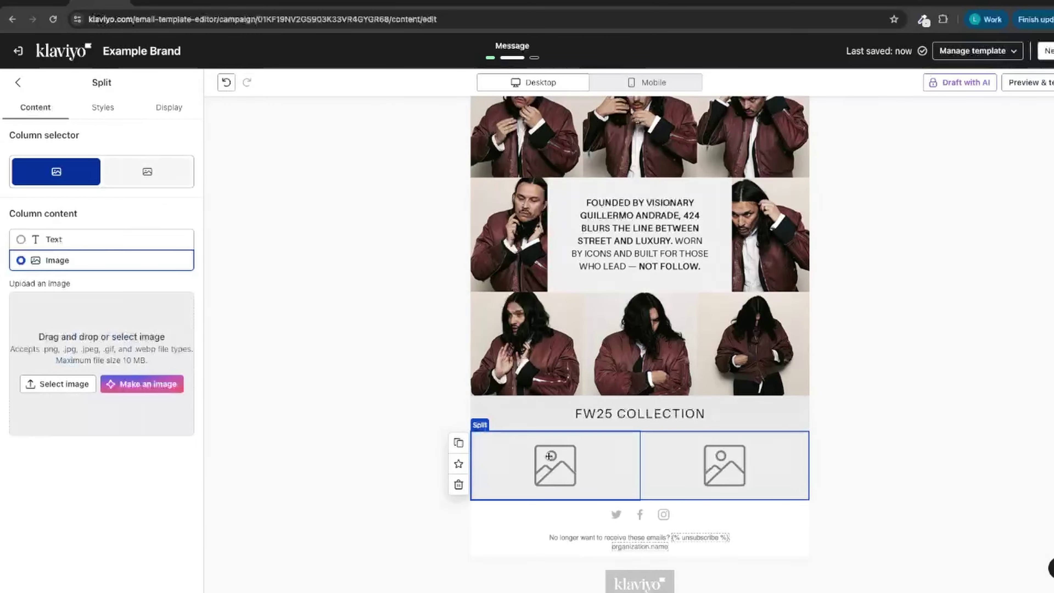
left_click(87, 344)
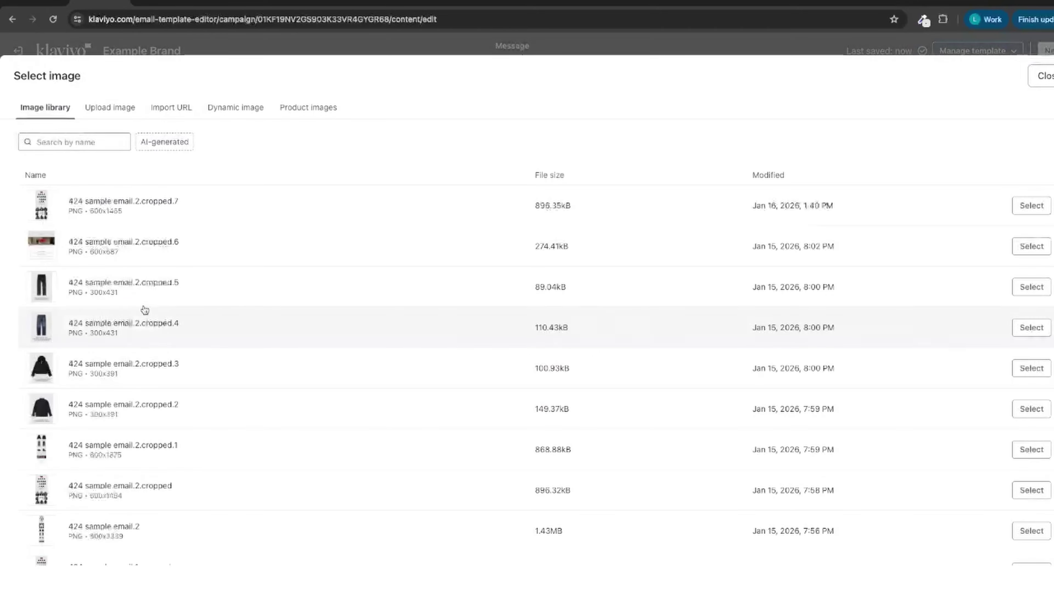
scroll(263, 311, "down", 2)
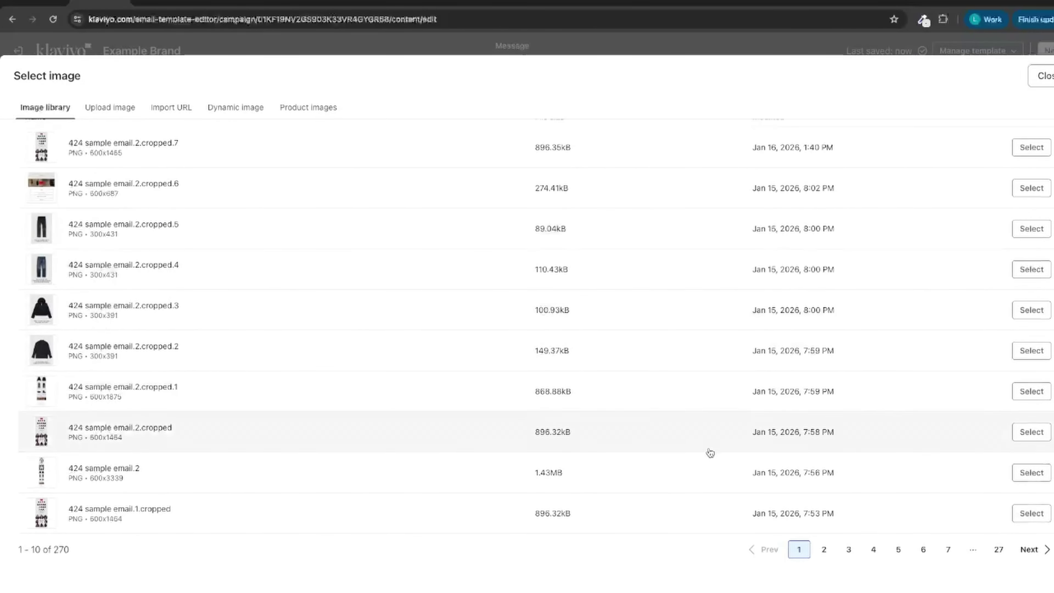
left_click(1032, 473)
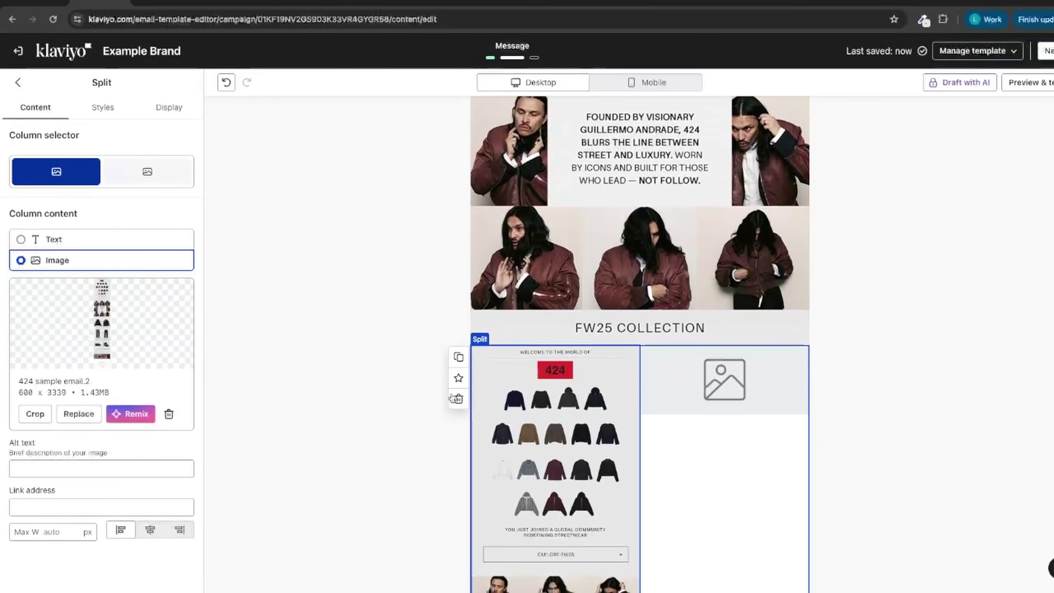
- Crop the first column's image to start just below the FW25 Collection heading, about 600 × 1875 px
left_click(36, 414)
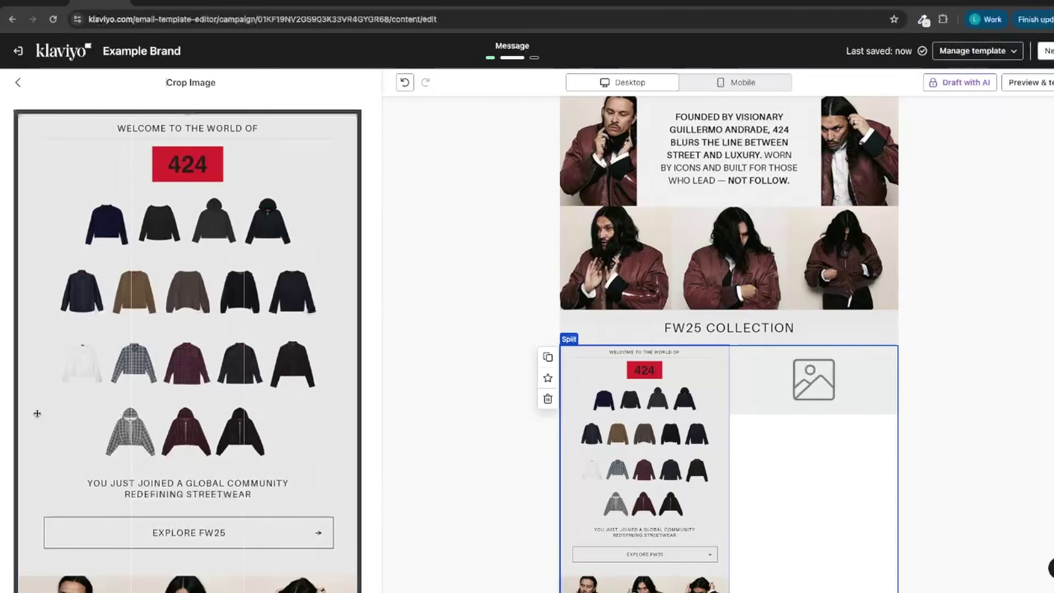
left_click_drag(185, 114, 188, 451)
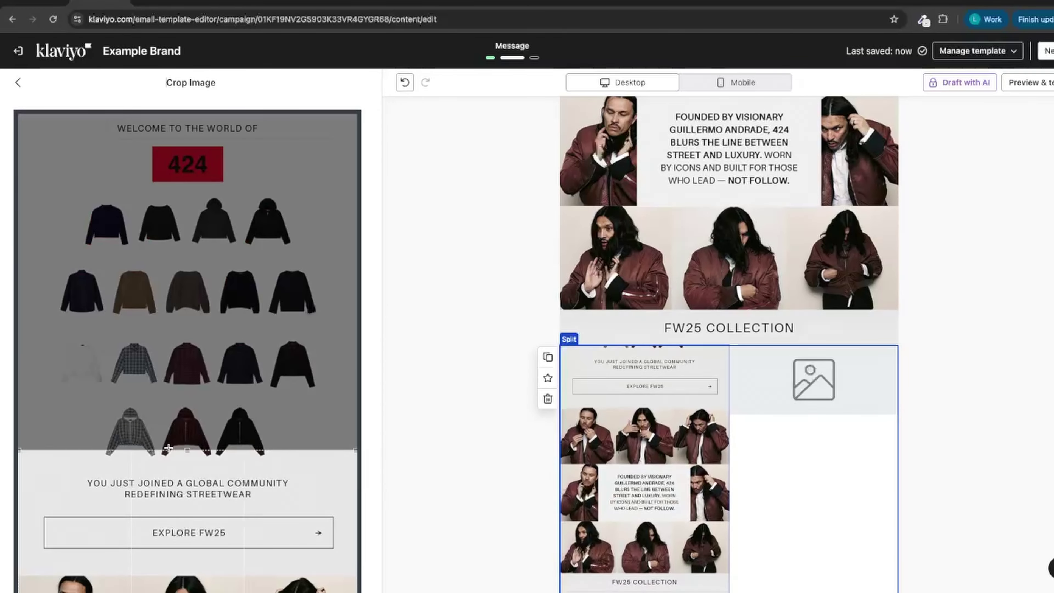
scroll(171, 242, "down", 6)
scroll(171, 243, "down", 1)
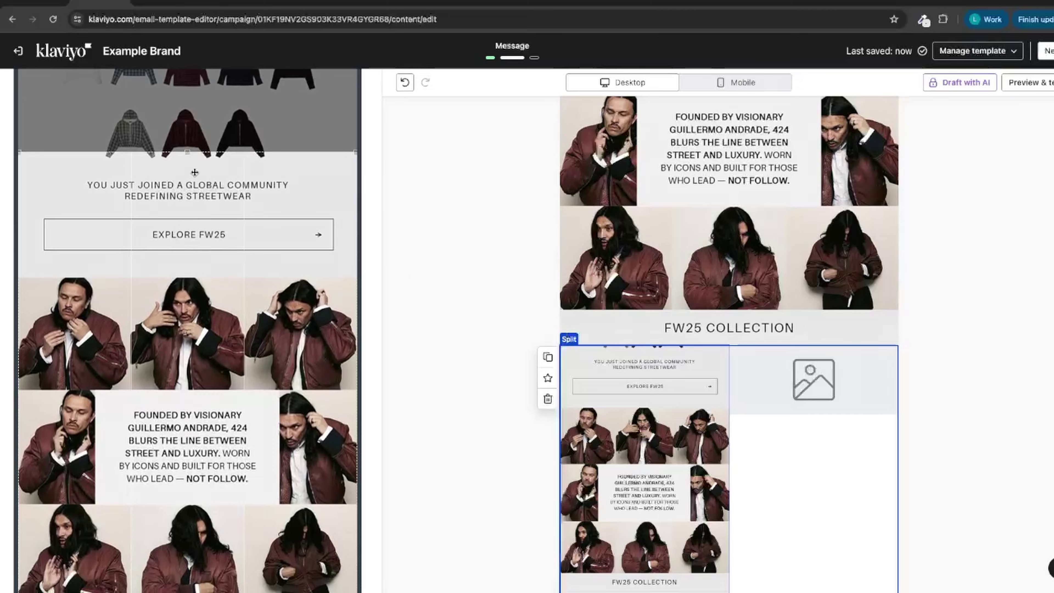
left_click_drag(188, 152, 153, 556)
scroll(154, 454, "down", 5)
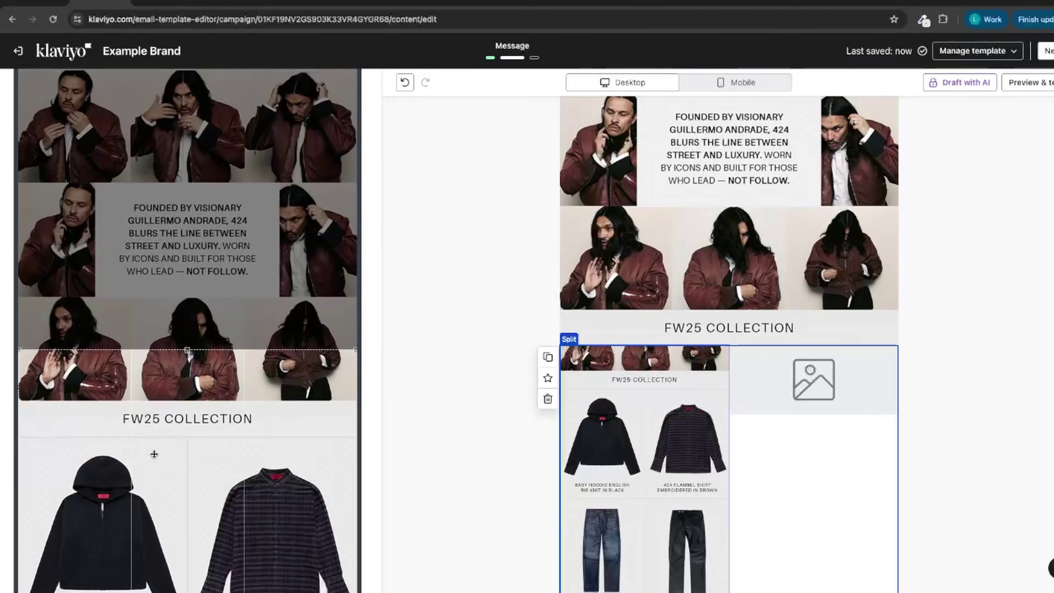
left_click_drag(187, 350, 176, 435)
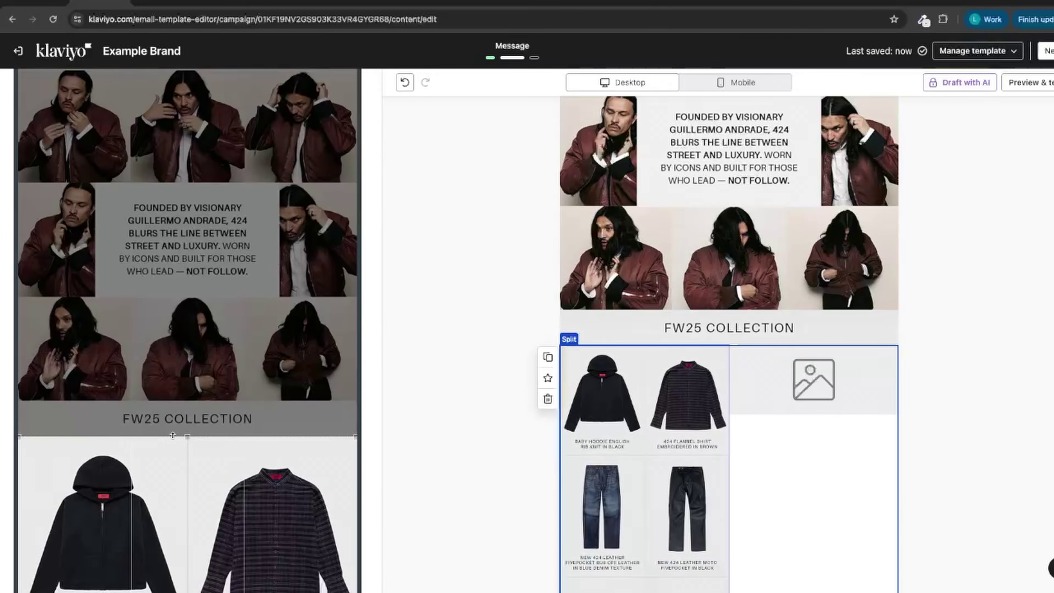
scroll(174, 435, "up", 5)
left_click_drag(544, 312, 544, 308)
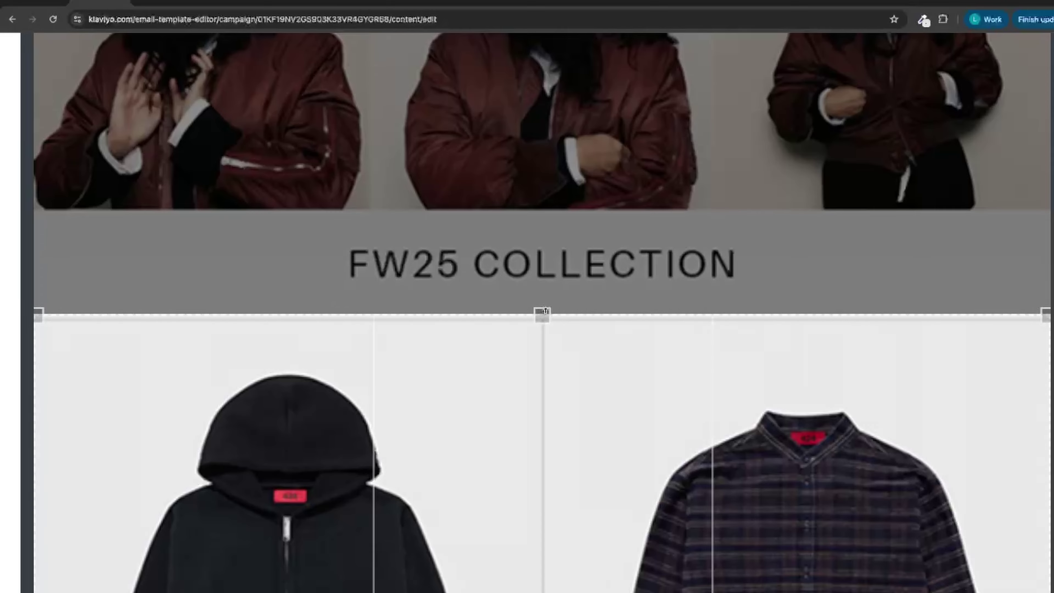
scroll(544, 308, "down", 5)
scroll(76, 224, "up", 11)
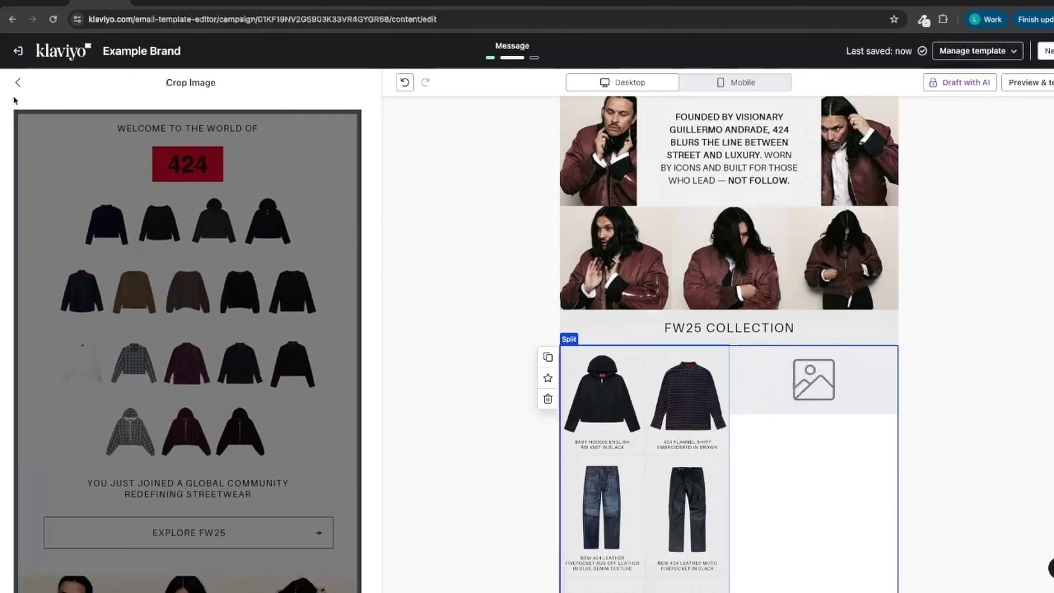
left_click(16, 84)
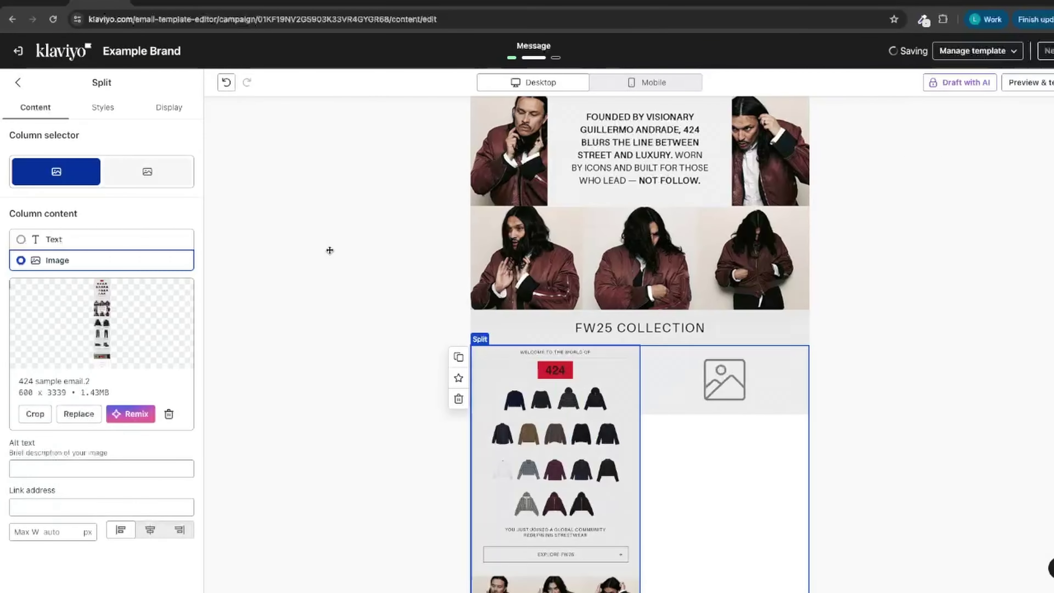
- Fill the Split block's second column with the library image "424 sample email.2.cropped.8"
scroll(335, 264, "down", 2)
left_click(705, 342)
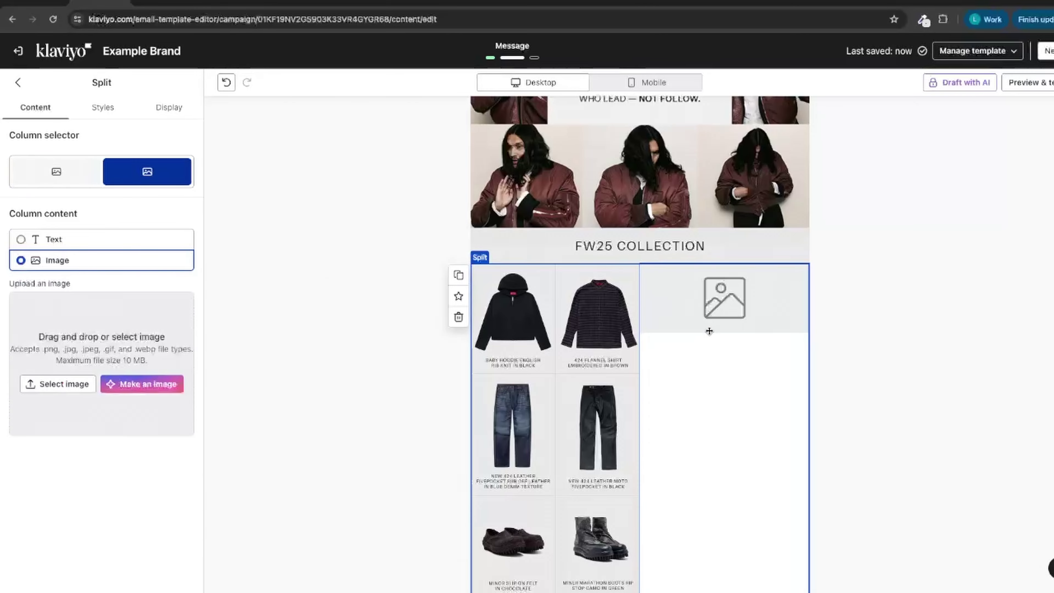
left_click(90, 352)
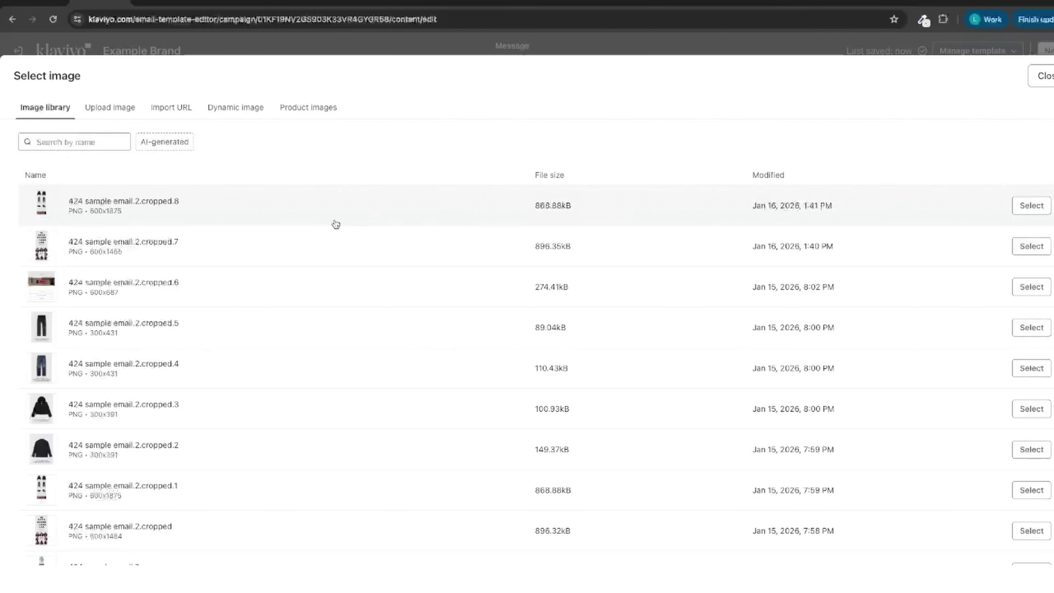
left_click(1032, 207)
scroll(694, 256, "down", 7)
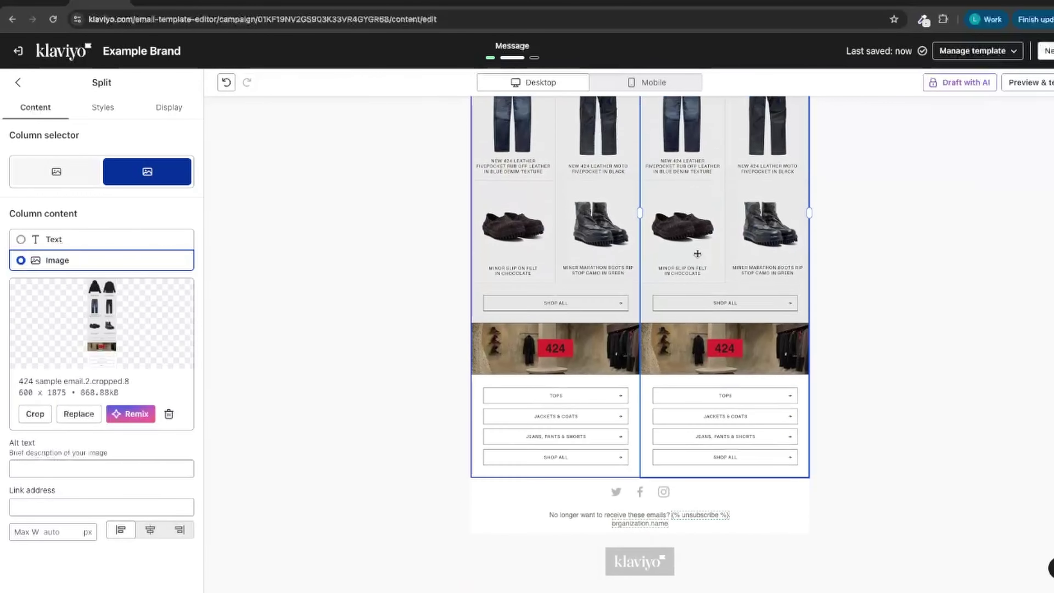
scroll(694, 255, "up", 14)
scroll(694, 255, "down", 7)
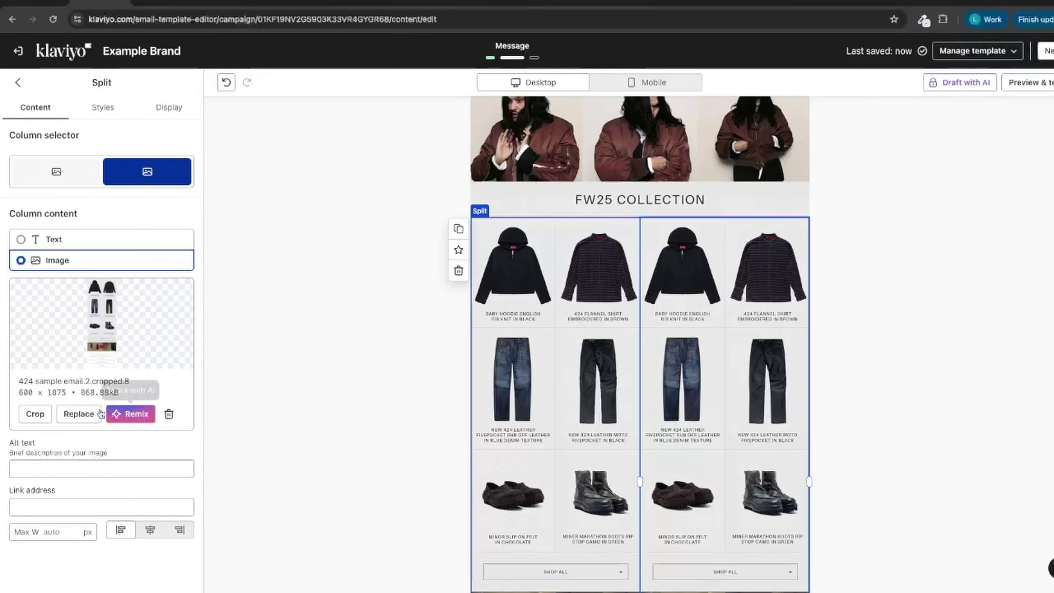
- Set the crop width of the second column's image to 300 px and move the crop area over the flannel shirt's half
left_click(33, 414)
scroll(95, 394, "down", 20)
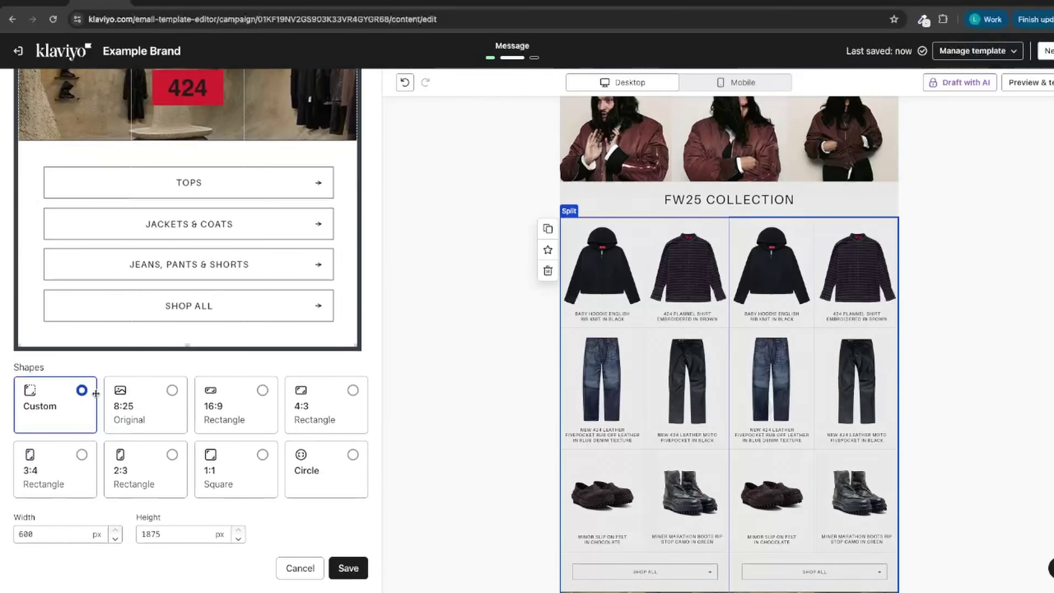
left_click_drag(37, 534, 25, 534)
double_click(33, 536)
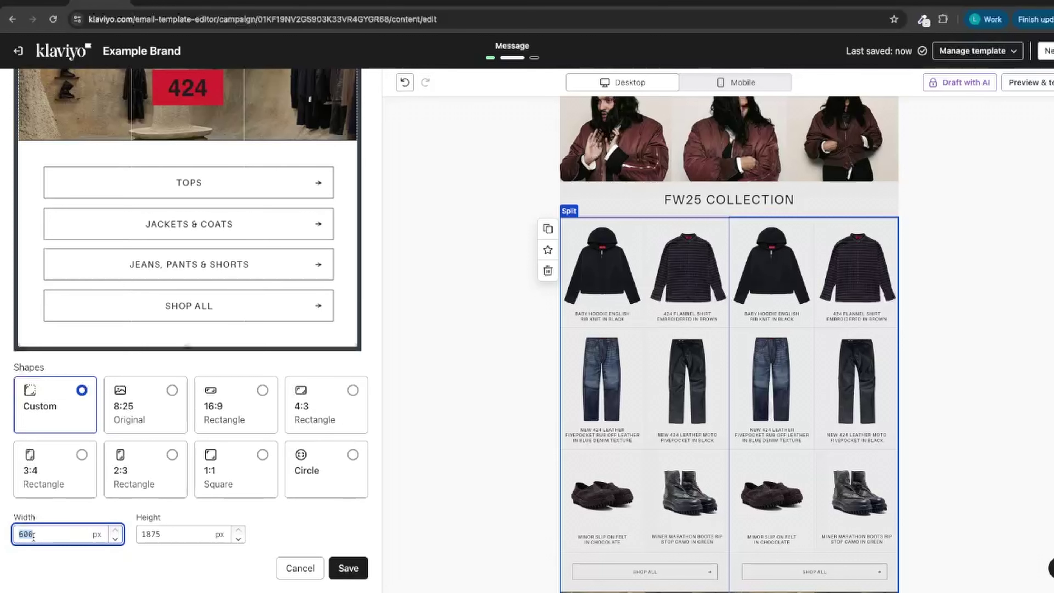
type("3")
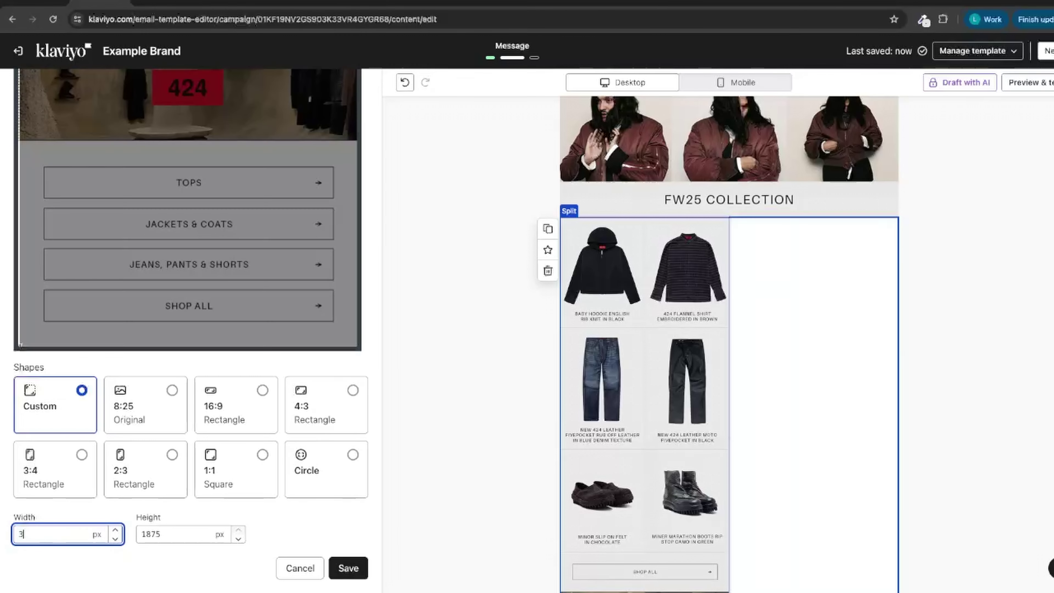
type("00")
left_click_drag(73, 198, 327, 292)
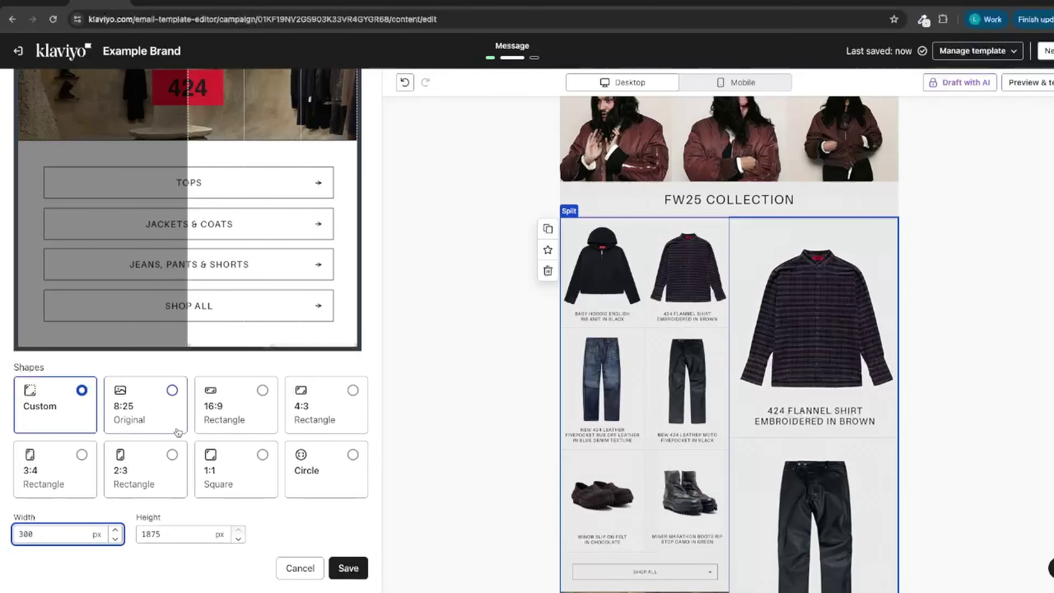
- Set the crop height to 400 px, trim its lower edge to the divider below the flannel shirt caption at 391 px, and save
double_click(160, 532)
type("400")
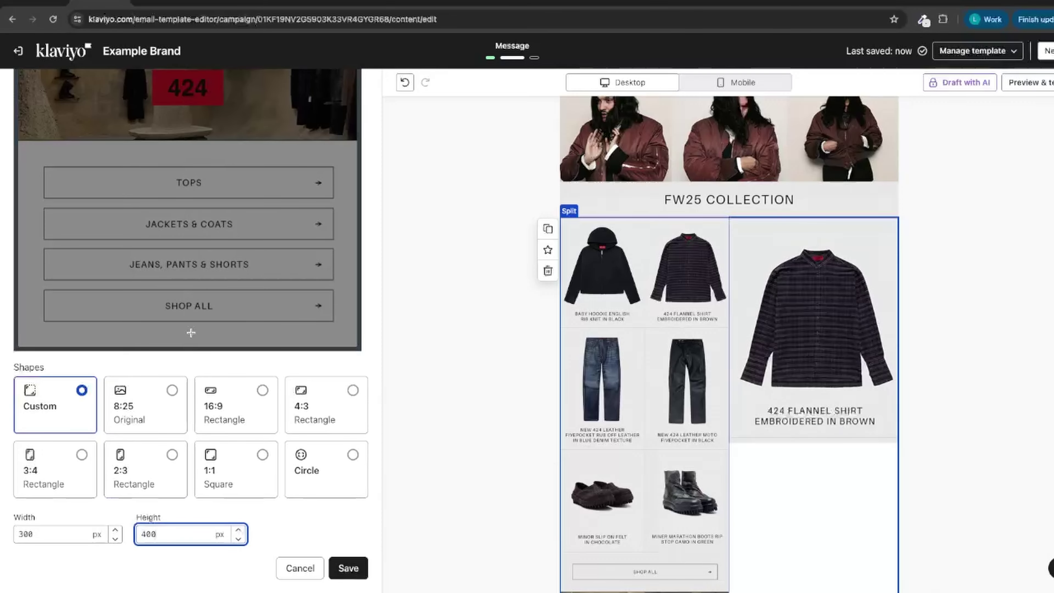
scroll(186, 344, "up", 10)
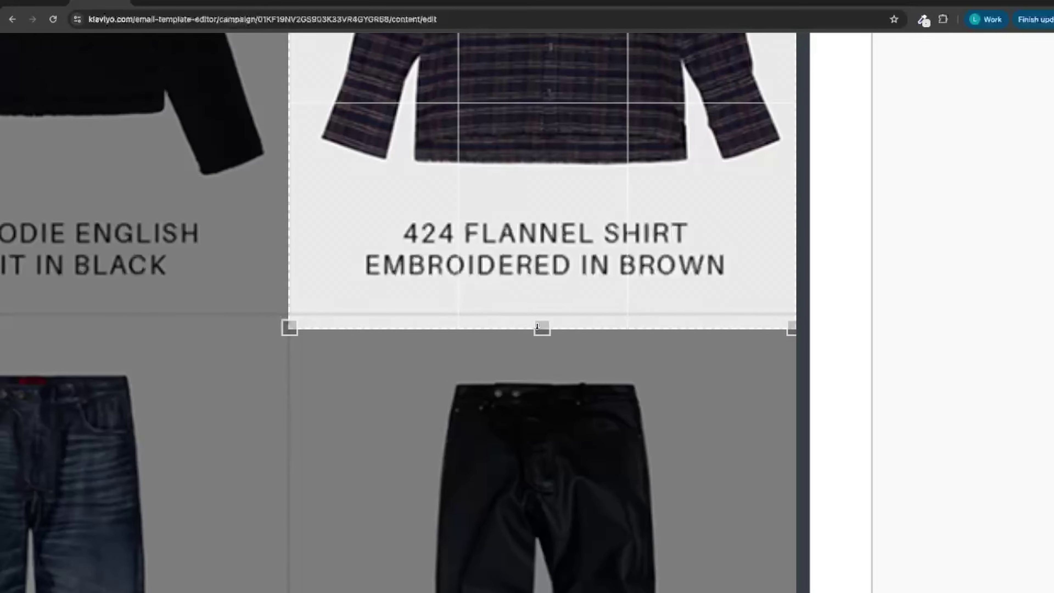
left_click_drag(272, 338, 273, 336)
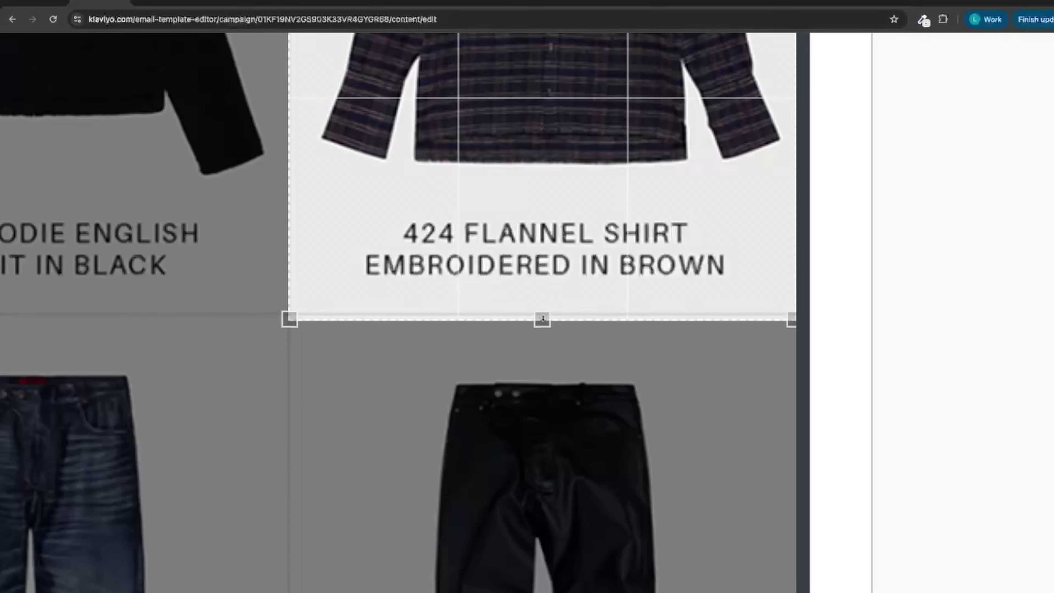
left_click_drag(543, 317, 543, 309)
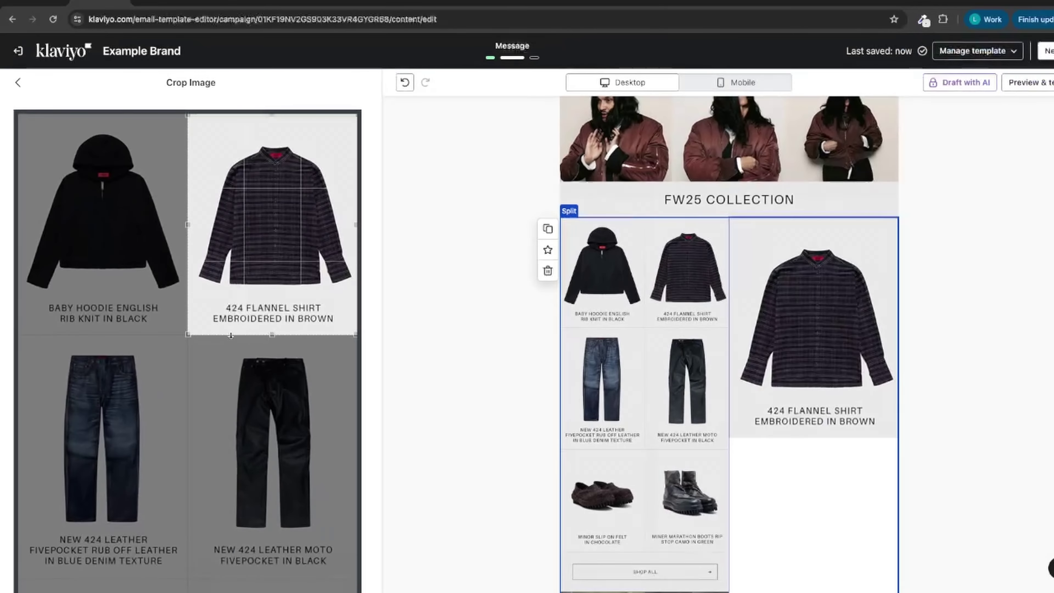
scroll(175, 349, "down", 1)
scroll(174, 349, "down", 10)
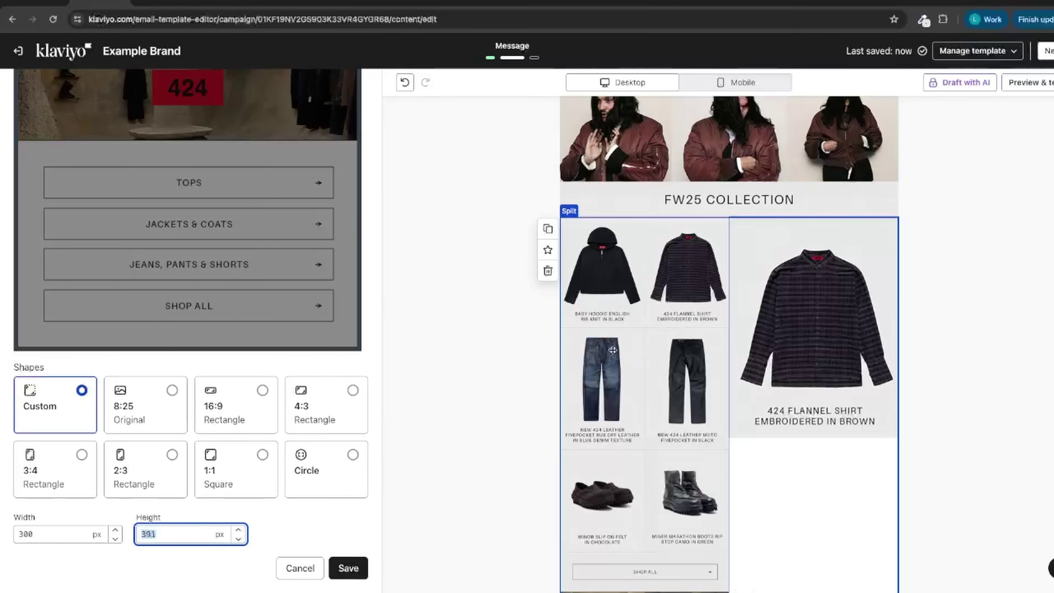
left_click(344, 561)
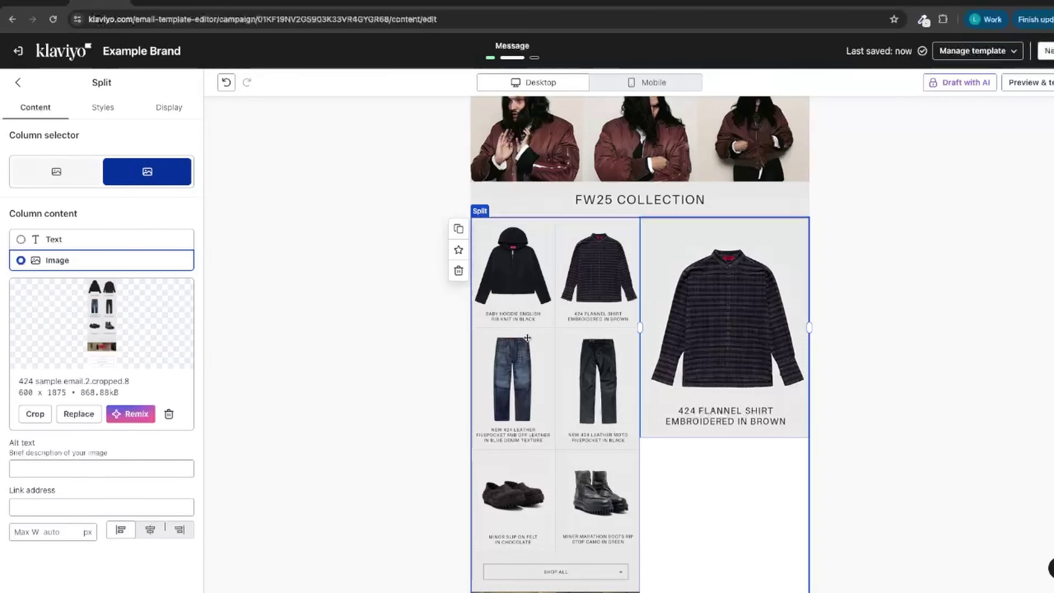
- Crop the first column's image to 300 × 391 px around the Baby Hoodie product and save it
left_click(35, 413)
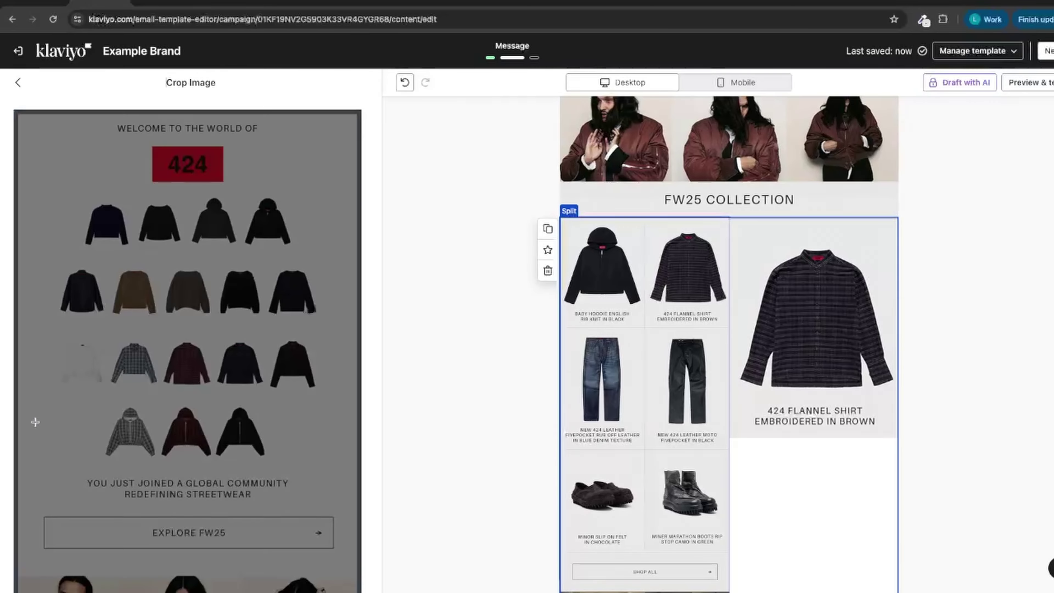
left_click(51, 534)
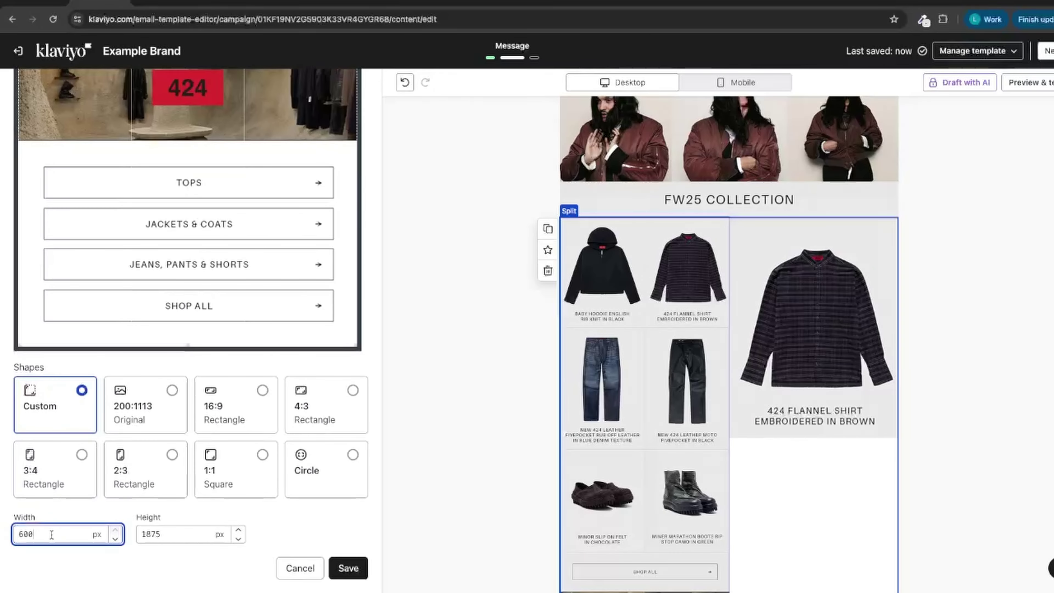
type("300")
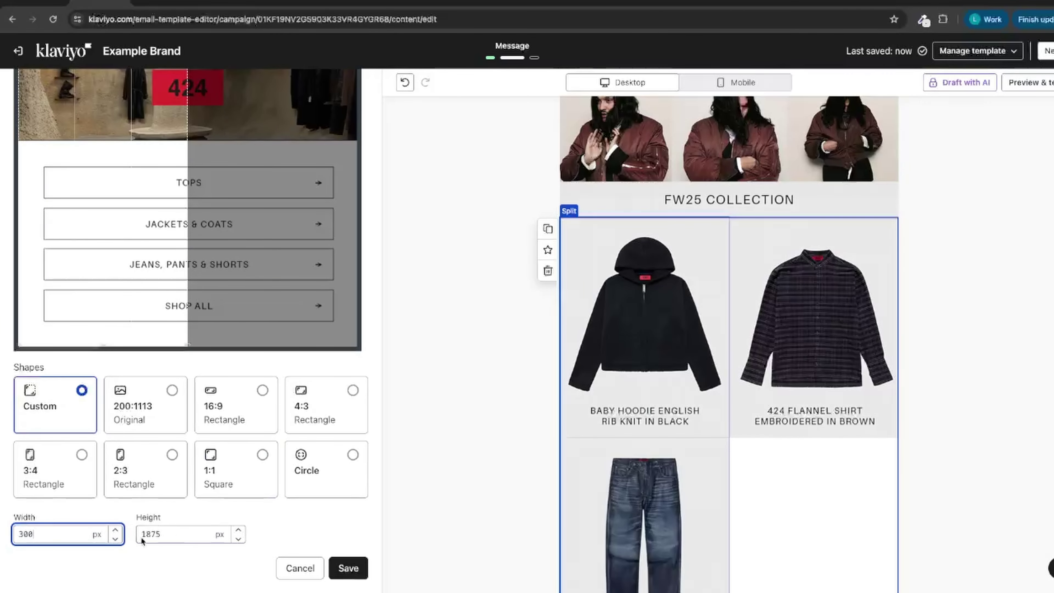
left_click(162, 533)
type("391")
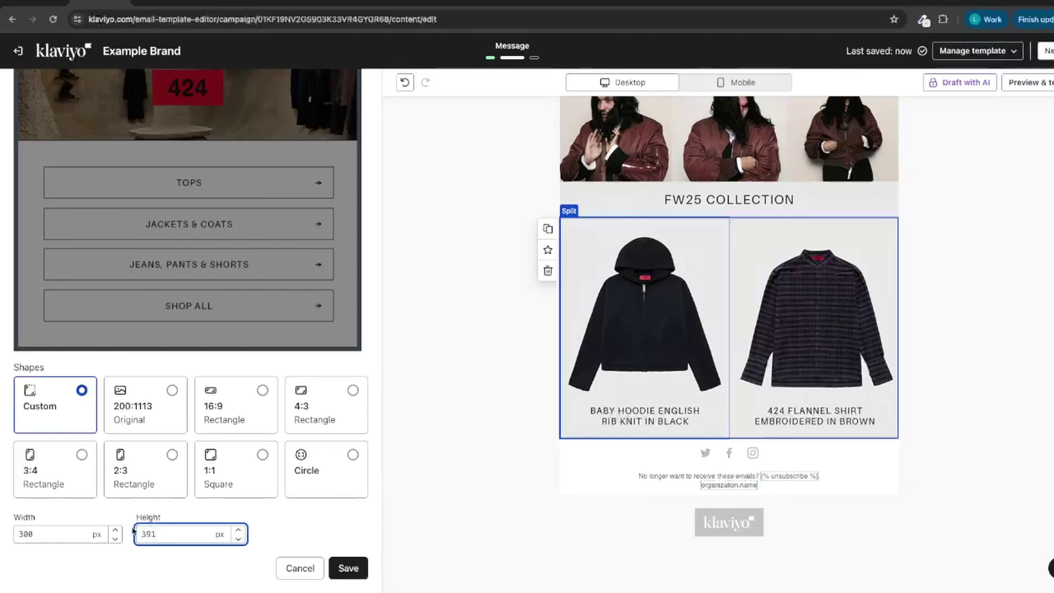
left_click(348, 569)
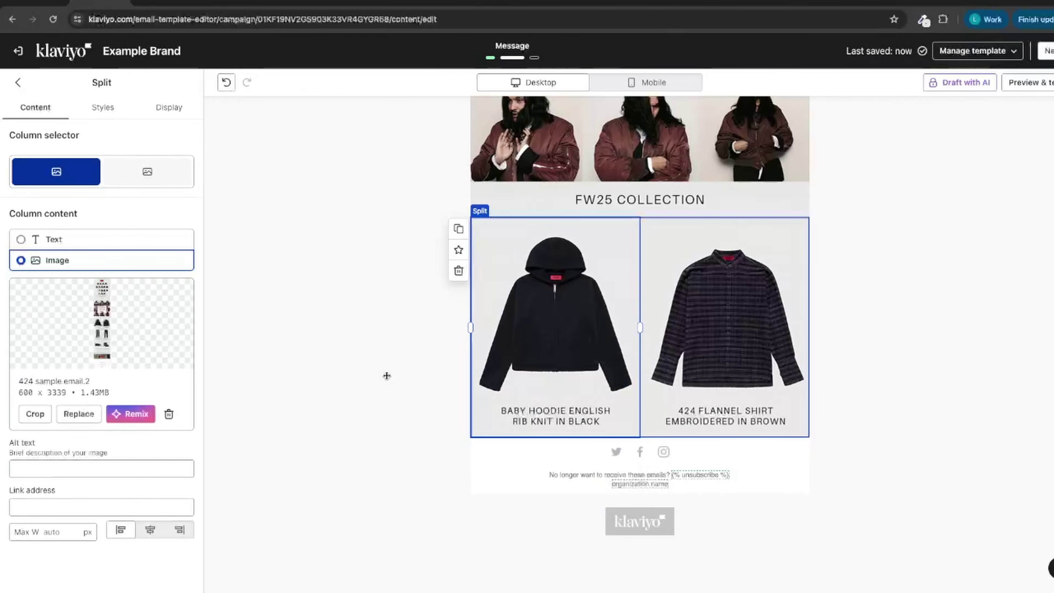
- Duplicate the Split block containing the hoodie and flannel shirt
left_click(18, 82)
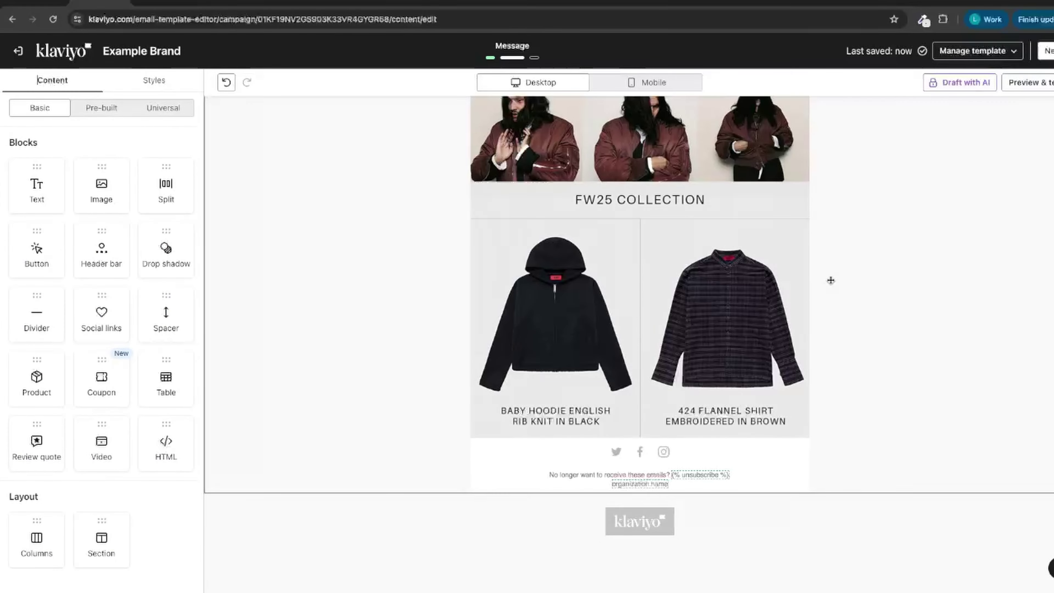
left_click(543, 282)
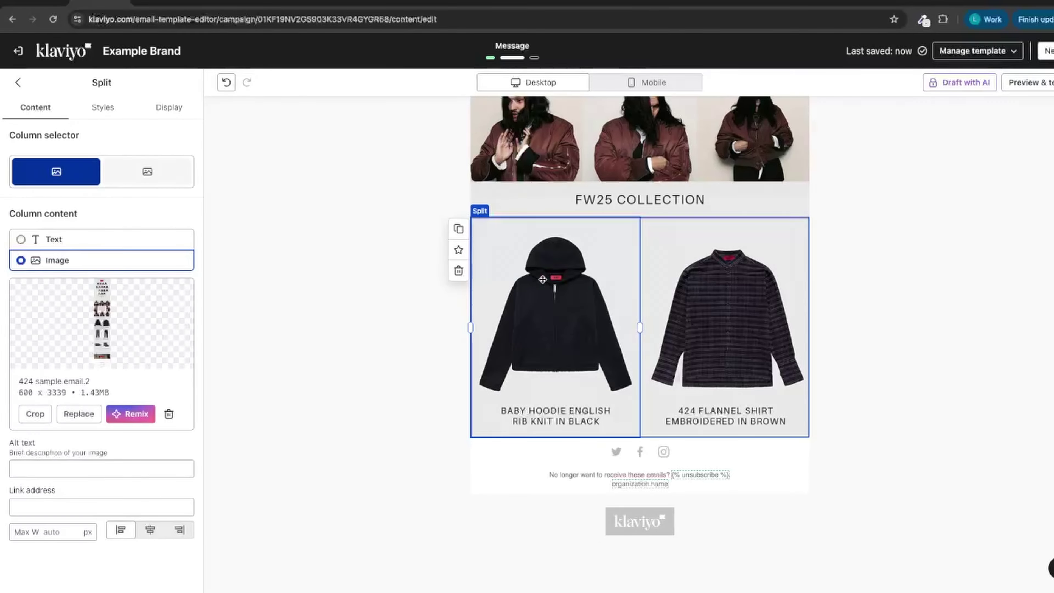
left_click(459, 229)
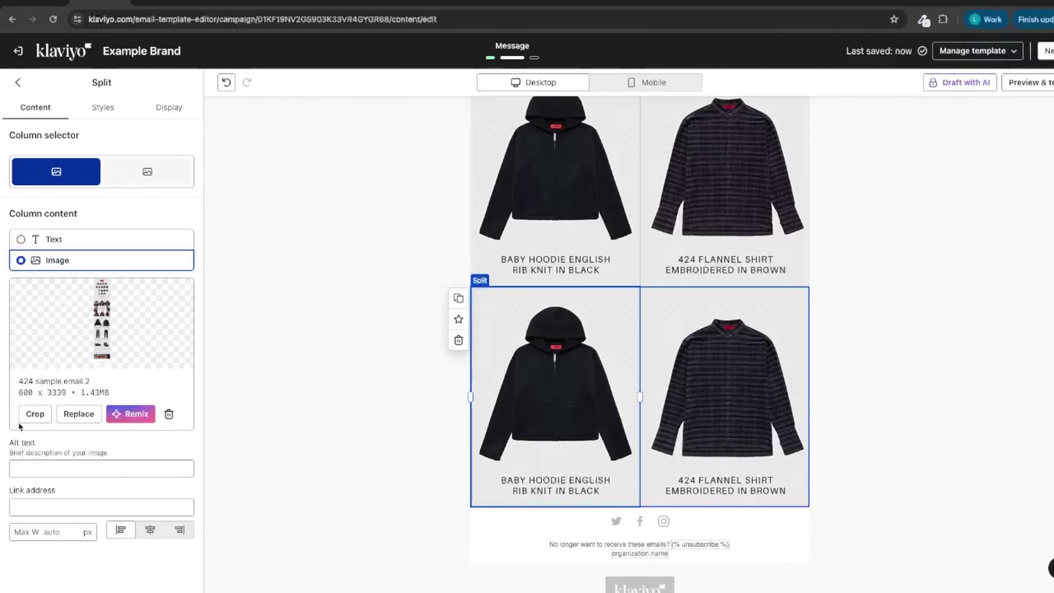
- In the duplicated Split block's first column, move the crop's upper edge down to the divider above the blue denim jeans and extend it over them
left_click(35, 414)
scroll(74, 306, "down", 3)
scroll(74, 306, "down", 10)
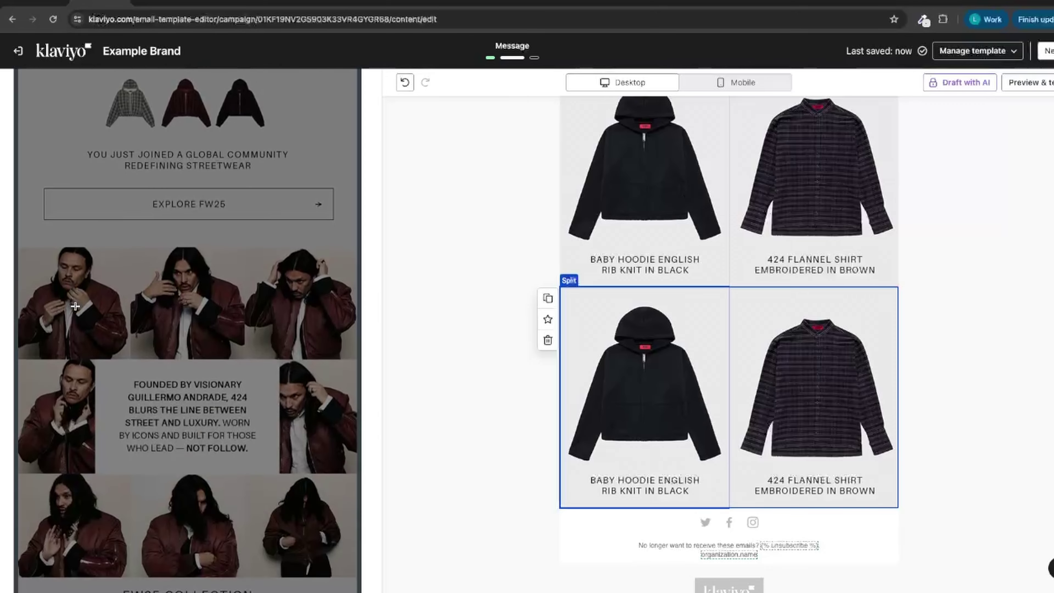
scroll(81, 463, "down", 2)
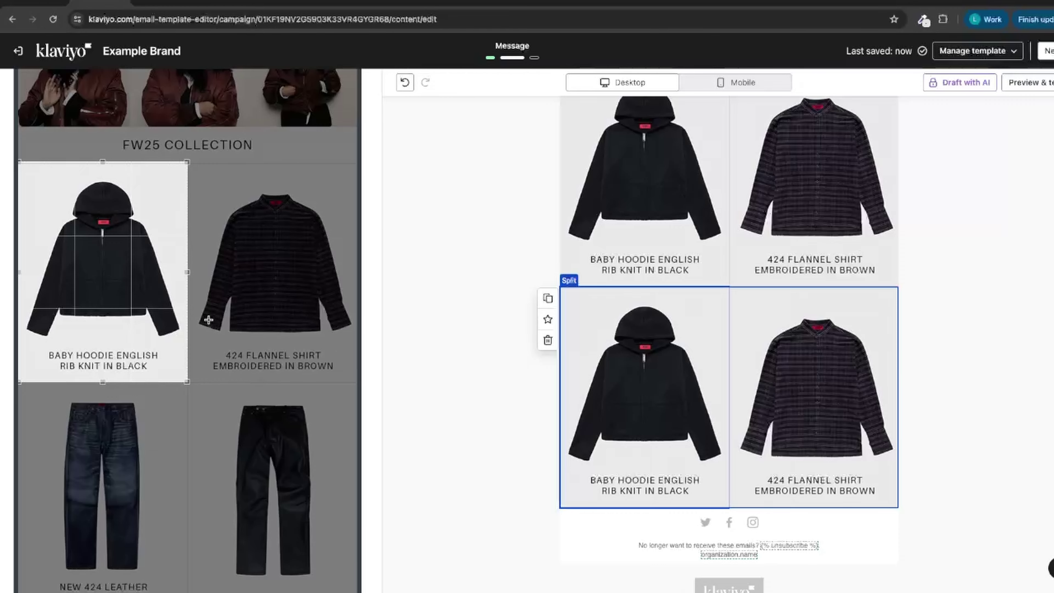
scroll(136, 190, "down", 1)
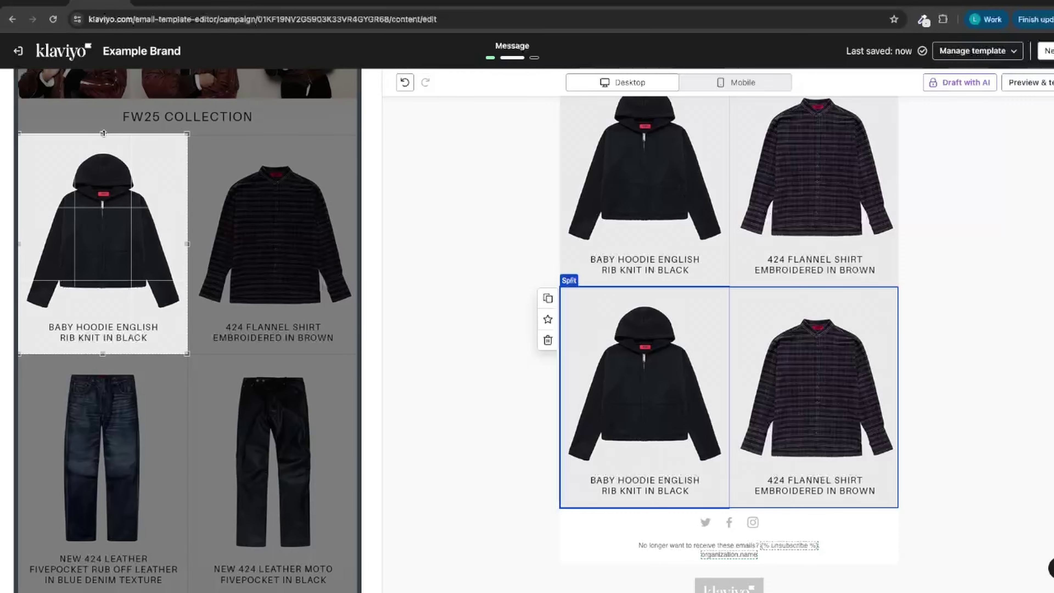
left_click_drag(103, 133, 46, 529)
scroll(45, 525, "down", 2)
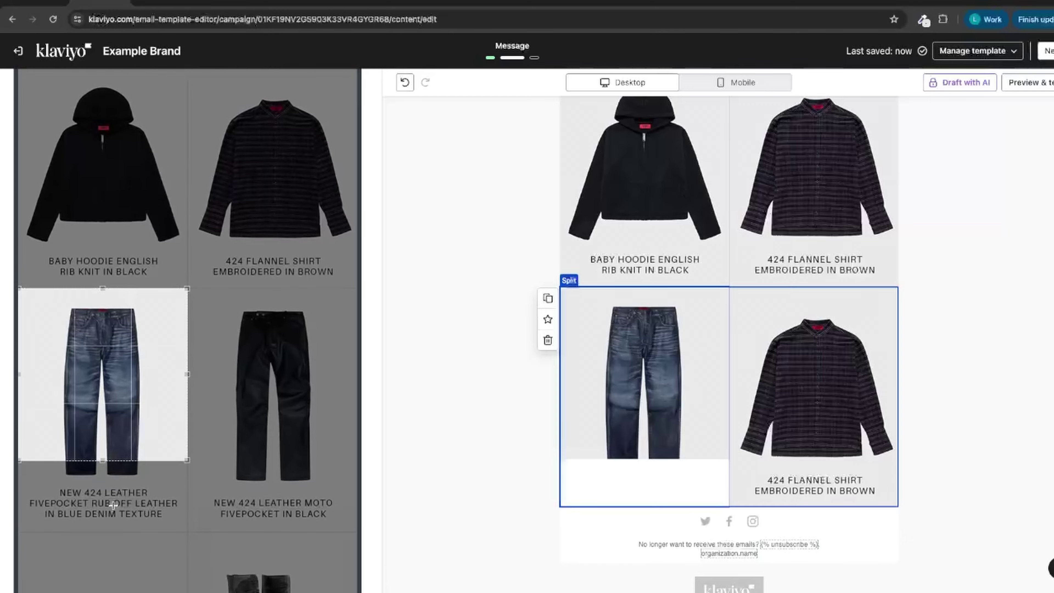
- Extend the jeans crop down to the divider below the caption, 300 × 432 px, and save it
scroll(120, 497, "up", 5)
left_click_drag(291, 195, 256, 407)
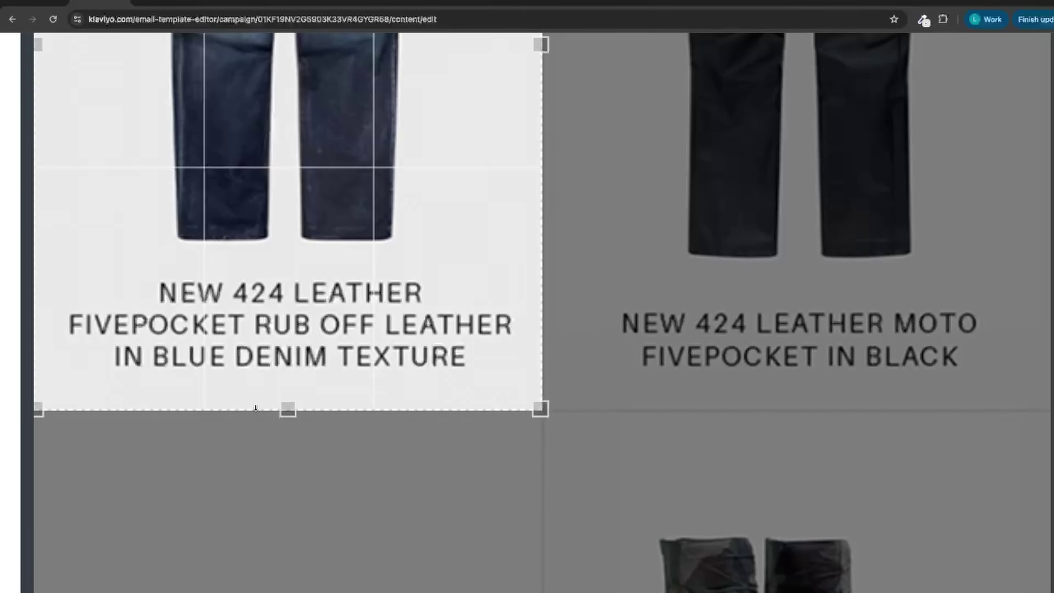
scroll(256, 408, "down", 5)
scroll(251, 399, "down", 10)
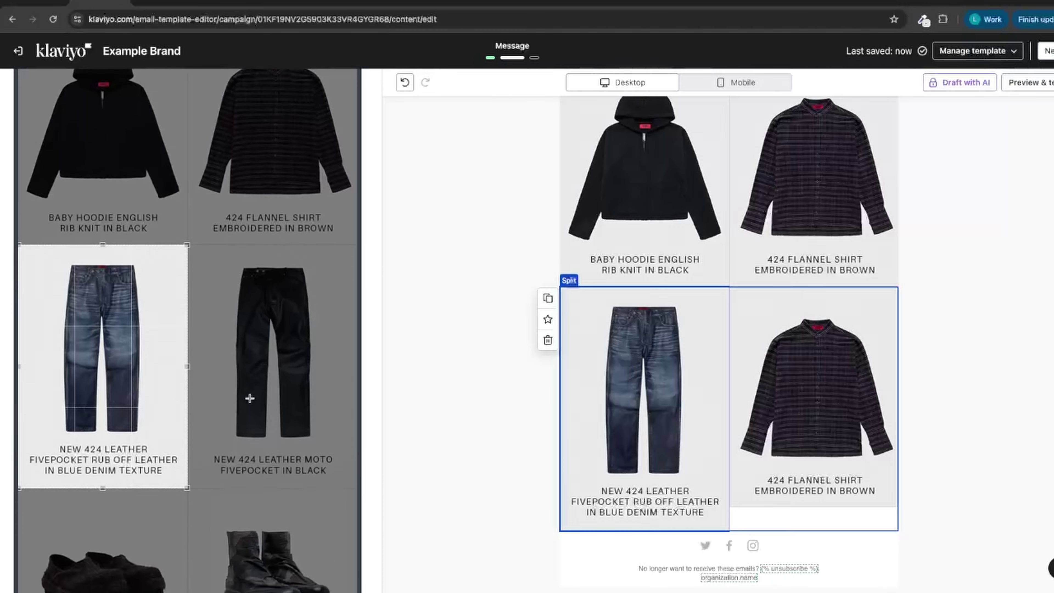
scroll(250, 398, "down", 8)
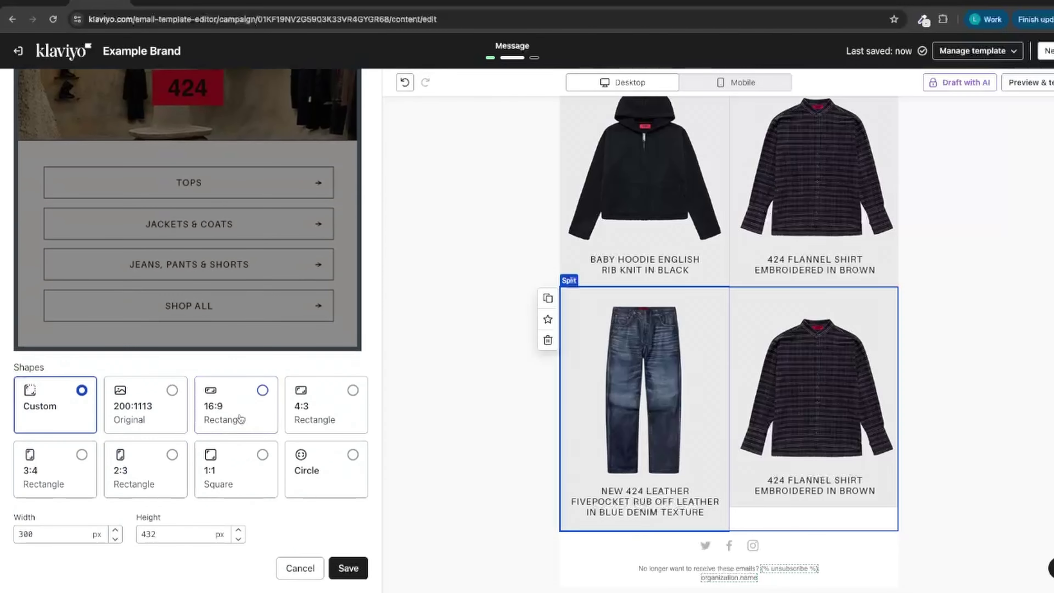
double_click(175, 535)
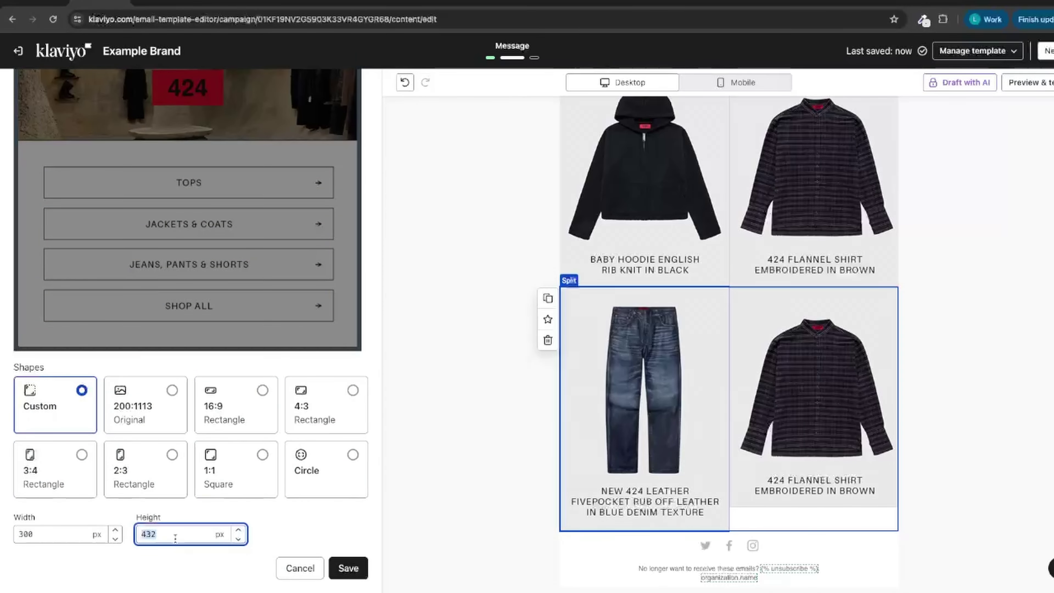
left_click(340, 565)
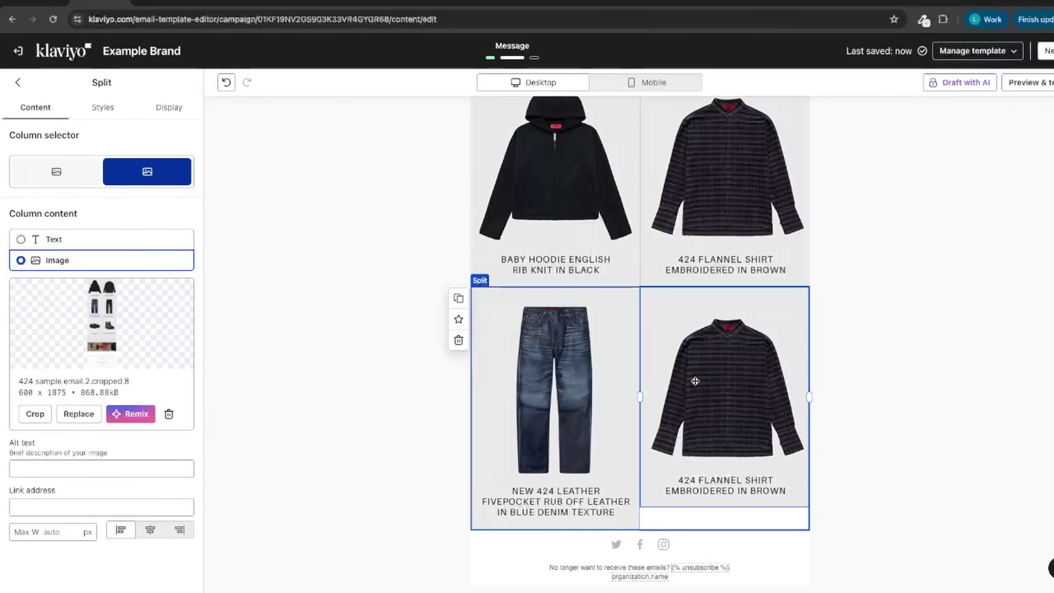
- Crop the duplicated block's second-column image to the black Leather Moto Fivepocket product at 300 × 432 px and save it
left_click(34, 413)
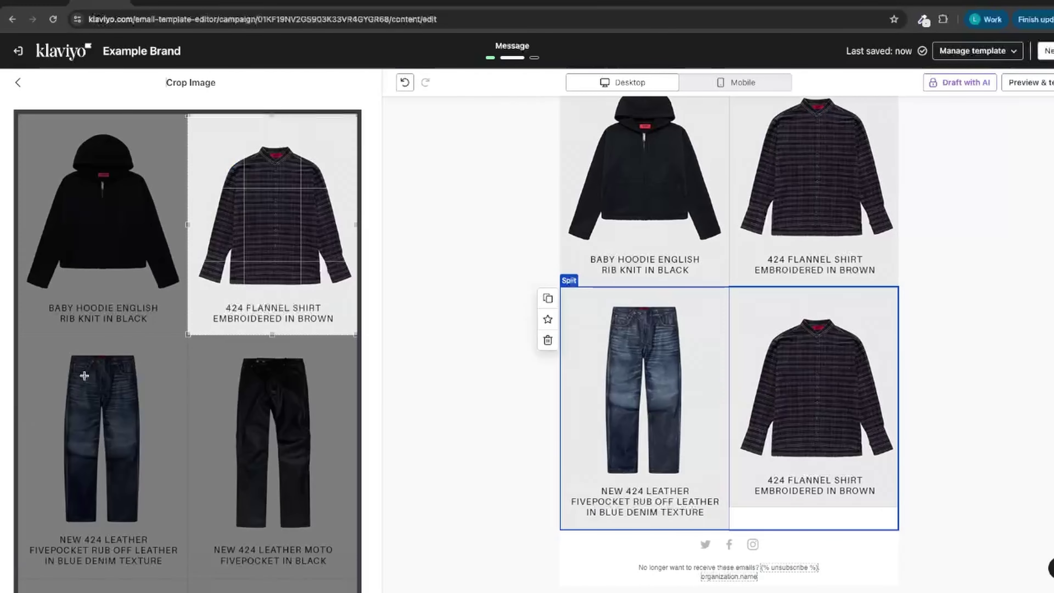
left_click_drag(272, 115, 219, 569)
scroll(219, 569, "down", 10)
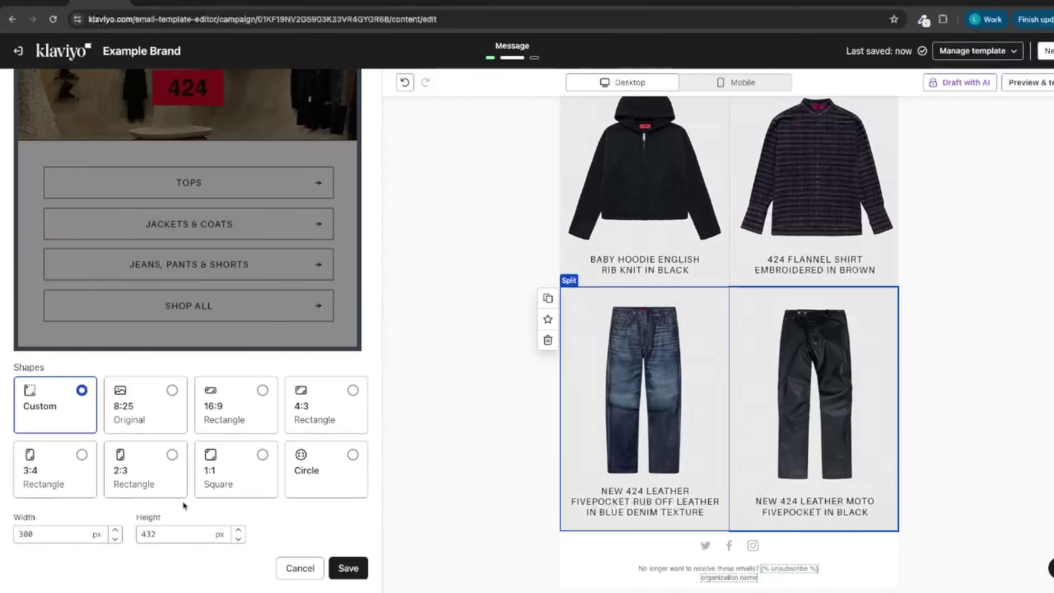
double_click(173, 540)
left_click(171, 542)
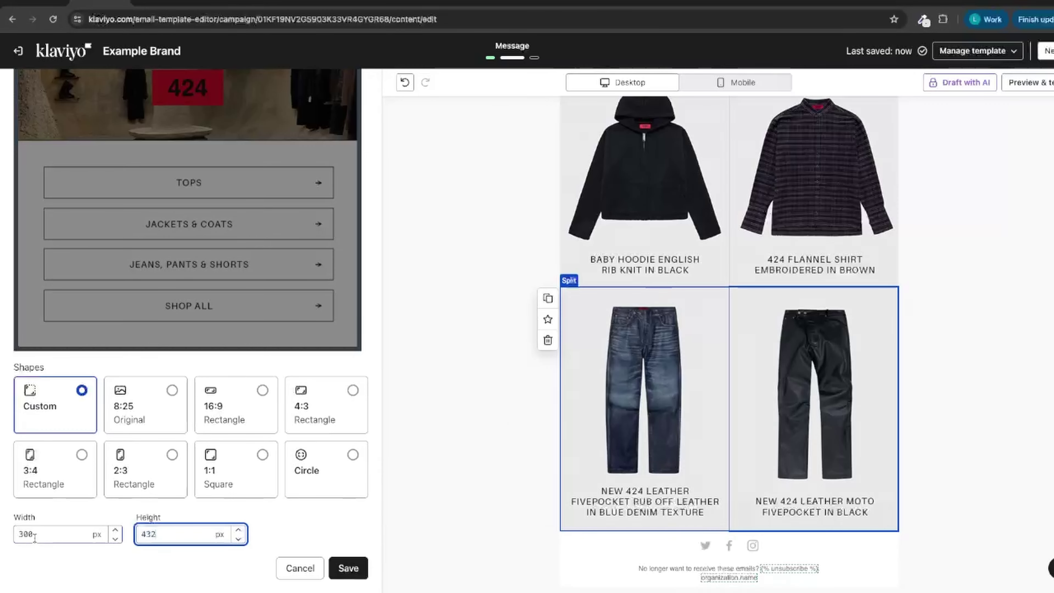
left_click(343, 571)
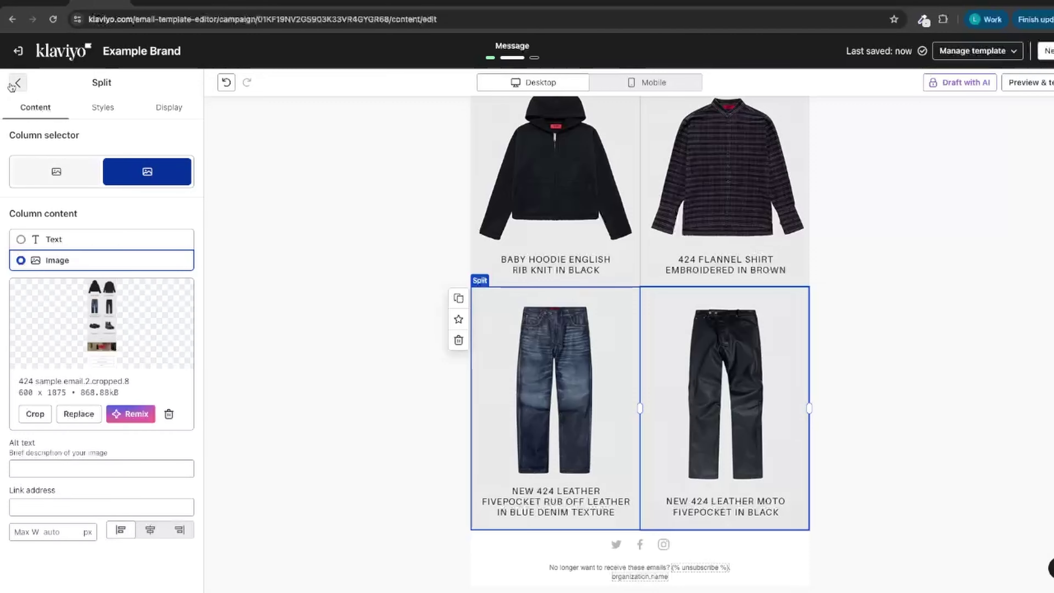
- In the first Split block, link the hoodie and flannel shirt images to their respective fourtwofour.com product pages
left_click(18, 82)
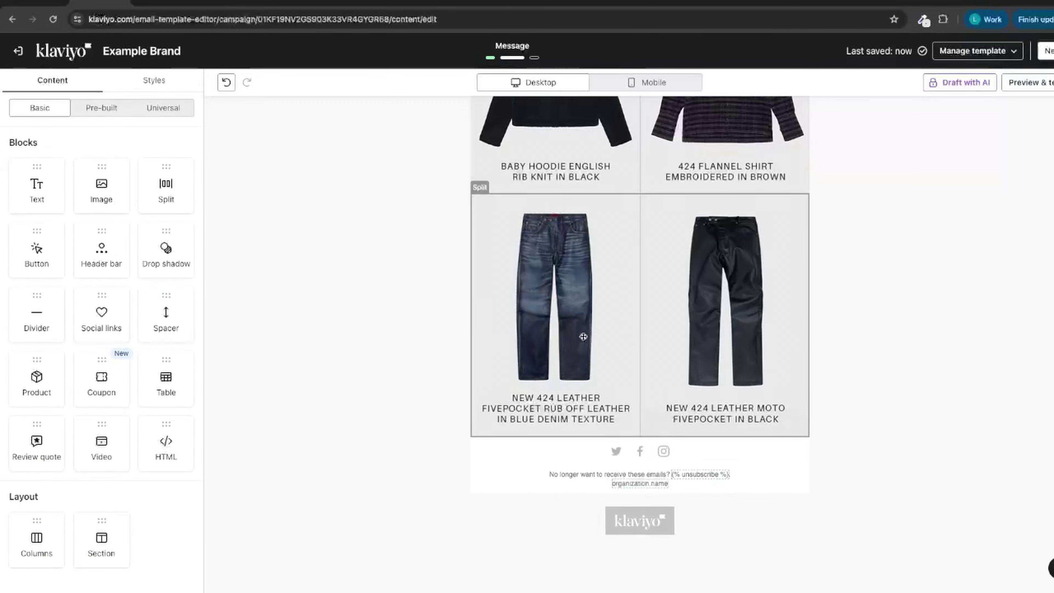
scroll(377, 234, "up", 5)
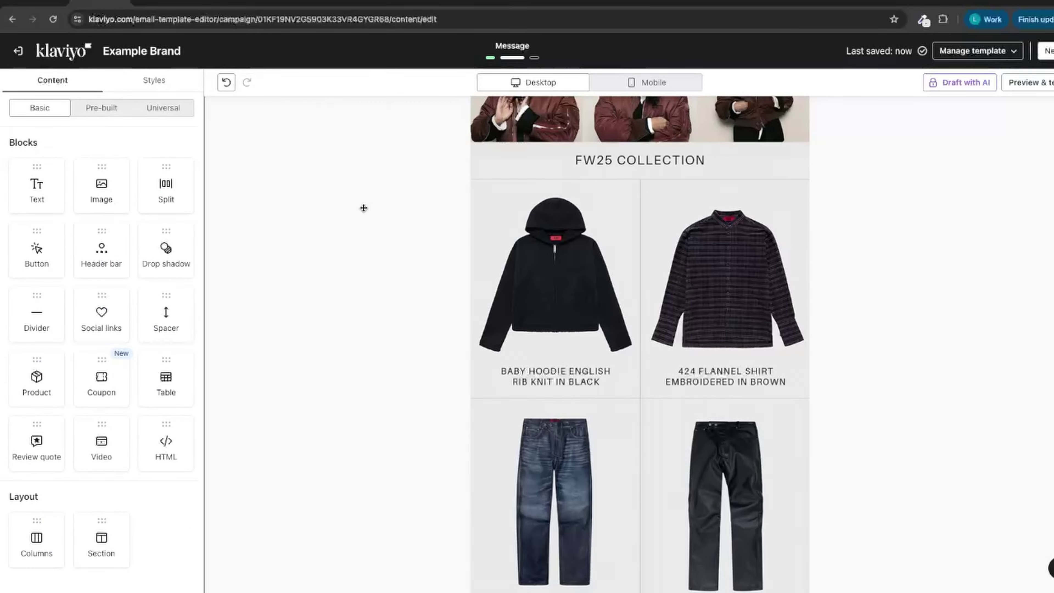
left_click(501, 232)
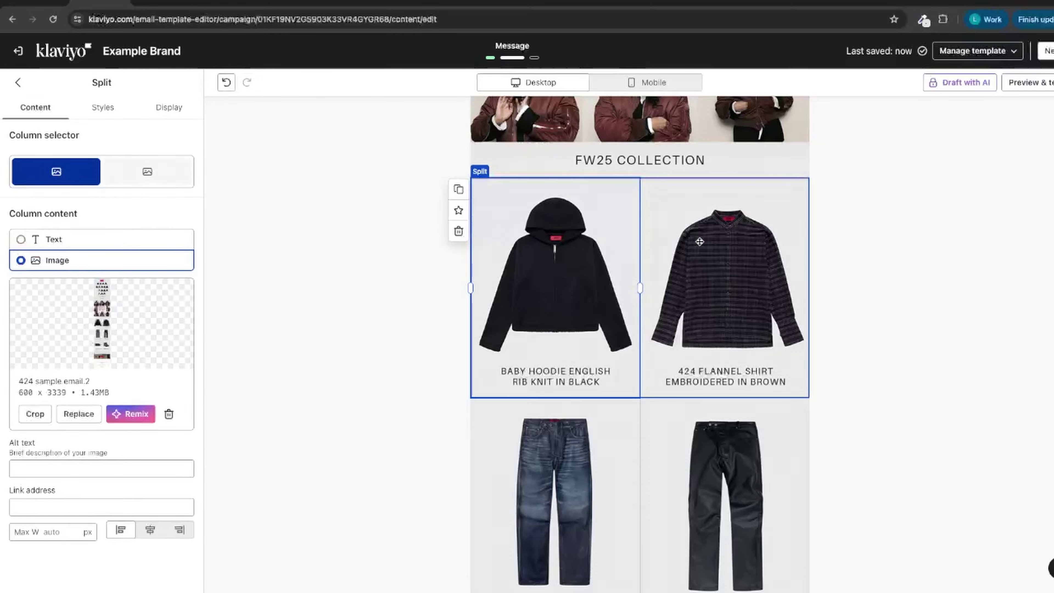
left_click(700, 242)
left_click(550, 252)
left_click(670, 252)
left_click(536, 259)
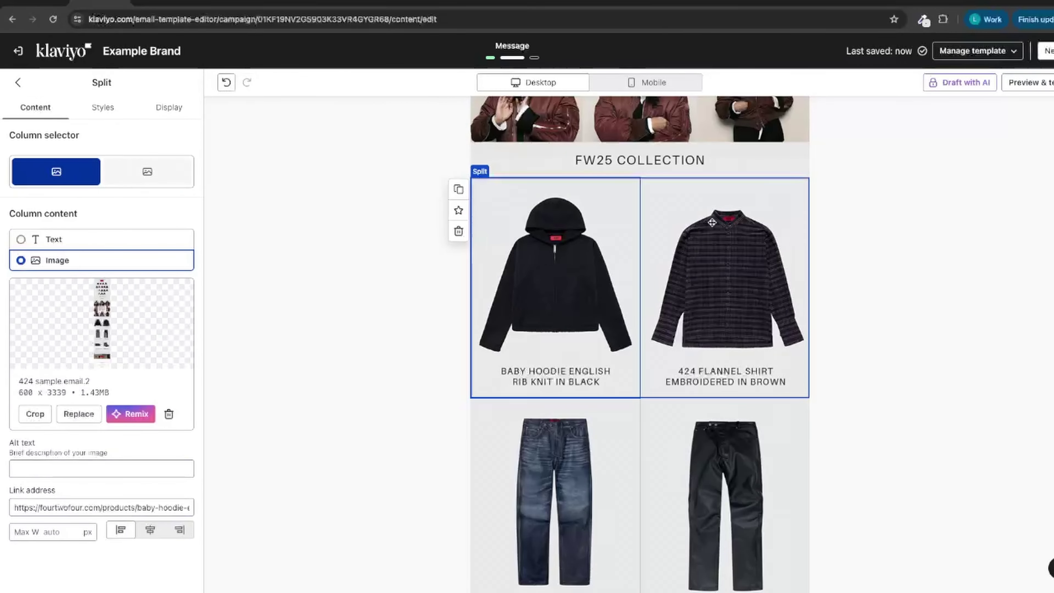
left_click(685, 314)
left_click(535, 317)
- Enter "name" as alt text for both the hoodie and flannel shirt images and finish editing the Split block
left_click(97, 469)
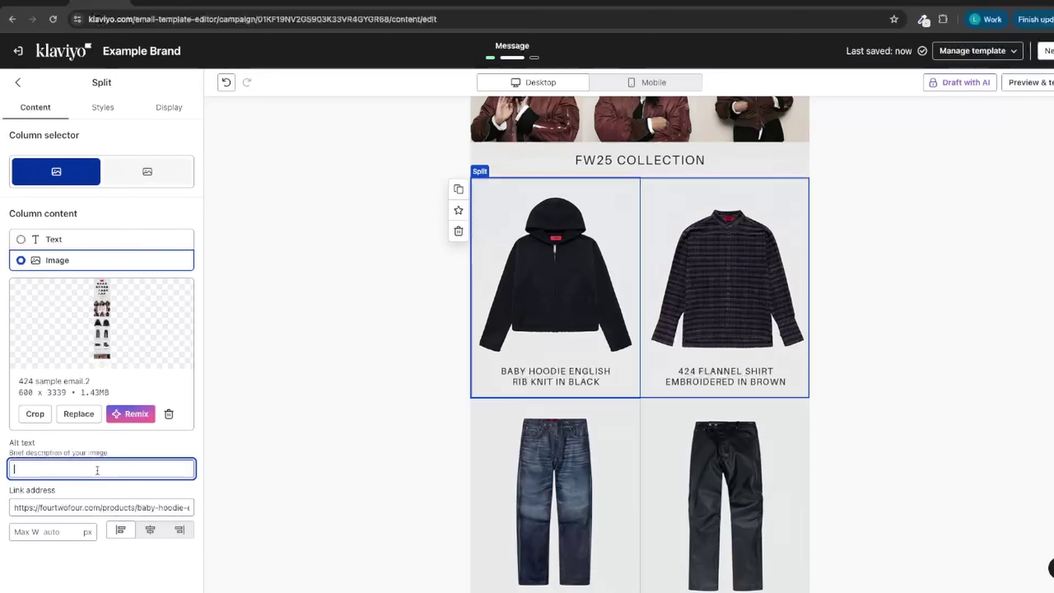
left_click(147, 171)
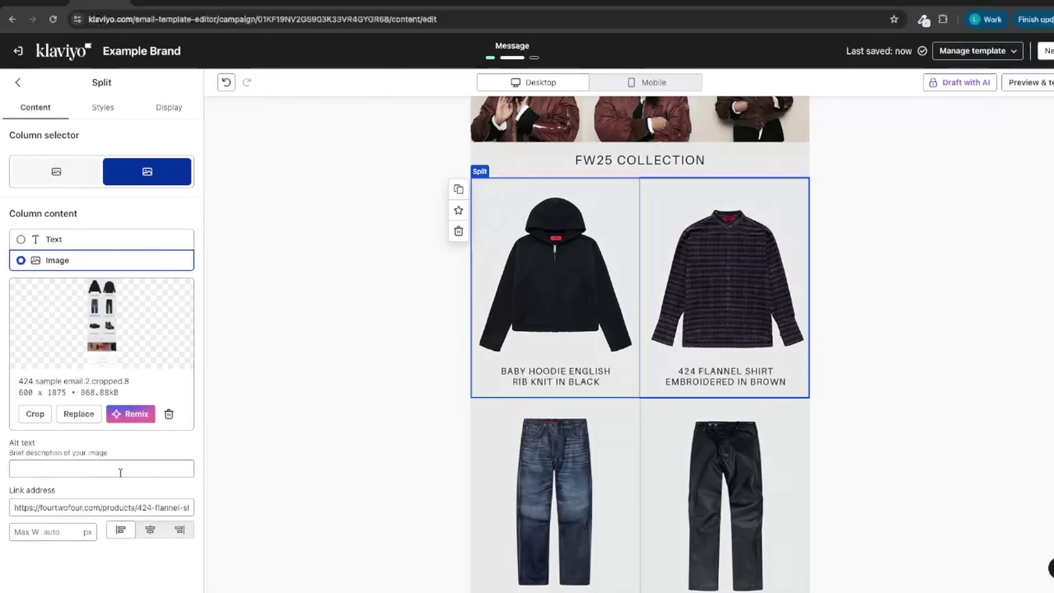
left_click(109, 466)
type("name")
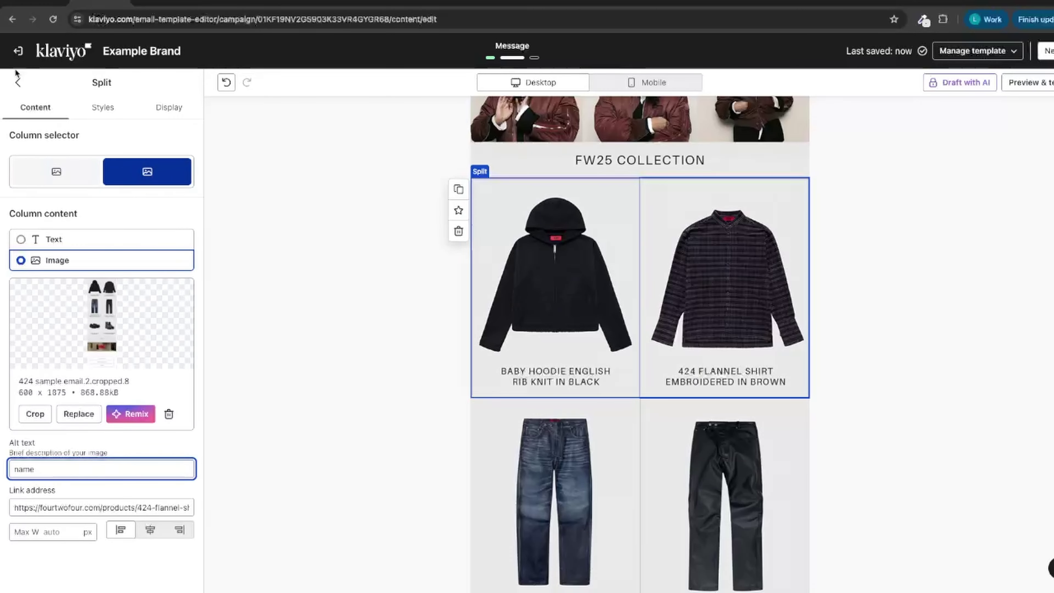
left_click(17, 82)
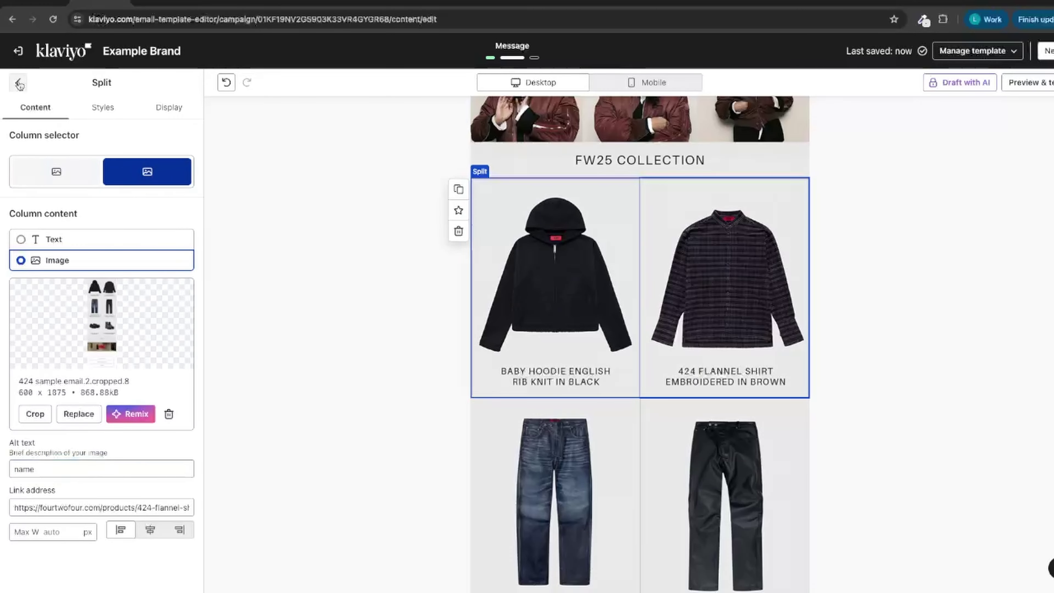
- Preview the email and test the product links on the hoodie and flannel shirt images, returning to the preview after each
left_click(1037, 91)
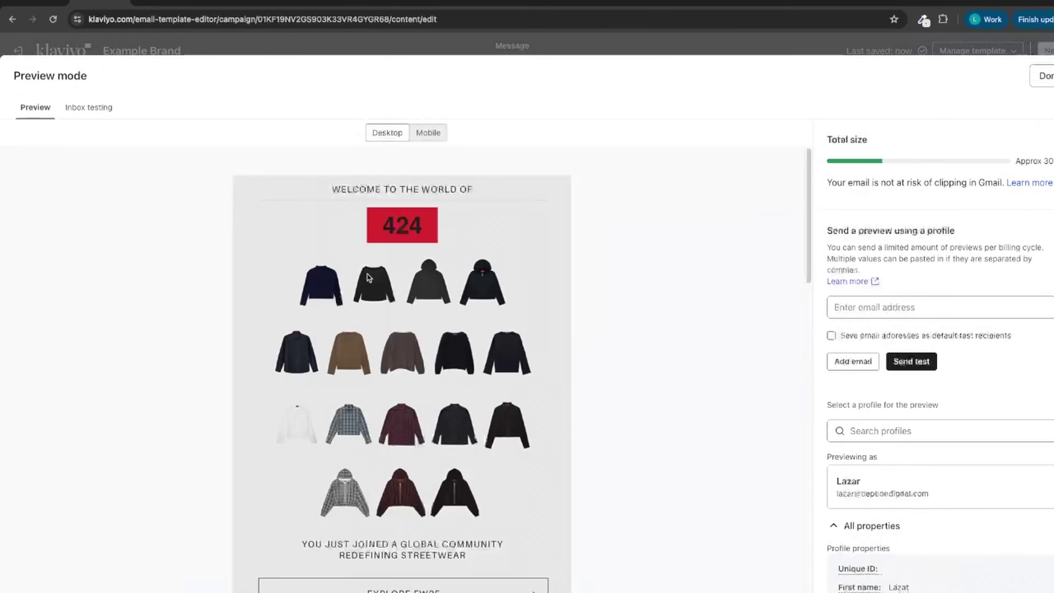
scroll(367, 279, "down", 10)
scroll(367, 279, "down", 3)
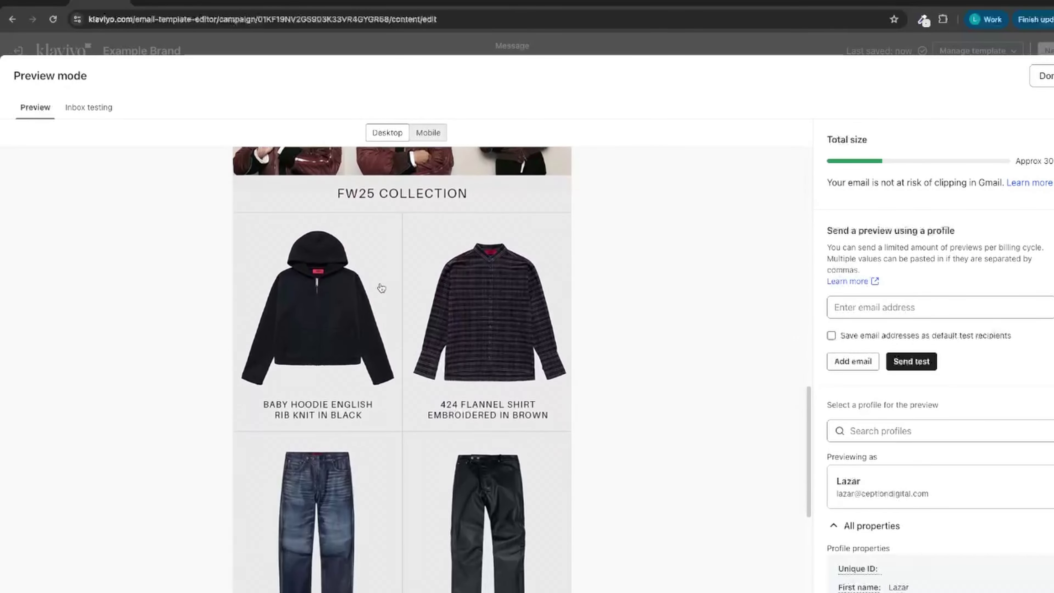
left_click(330, 293)
key("alt+Left")
left_click(481, 311)
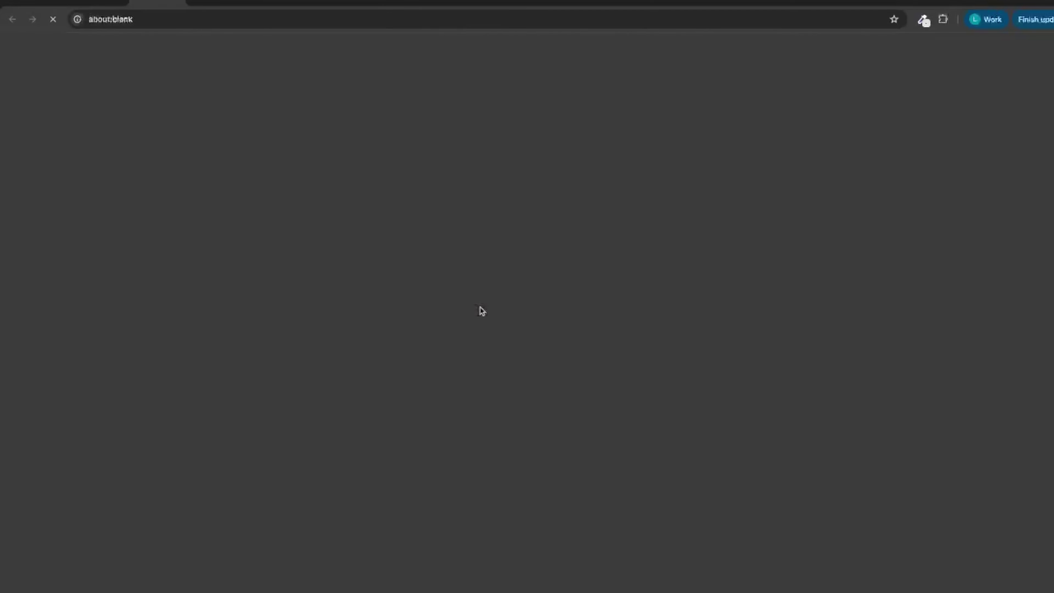
key("alt+Left")
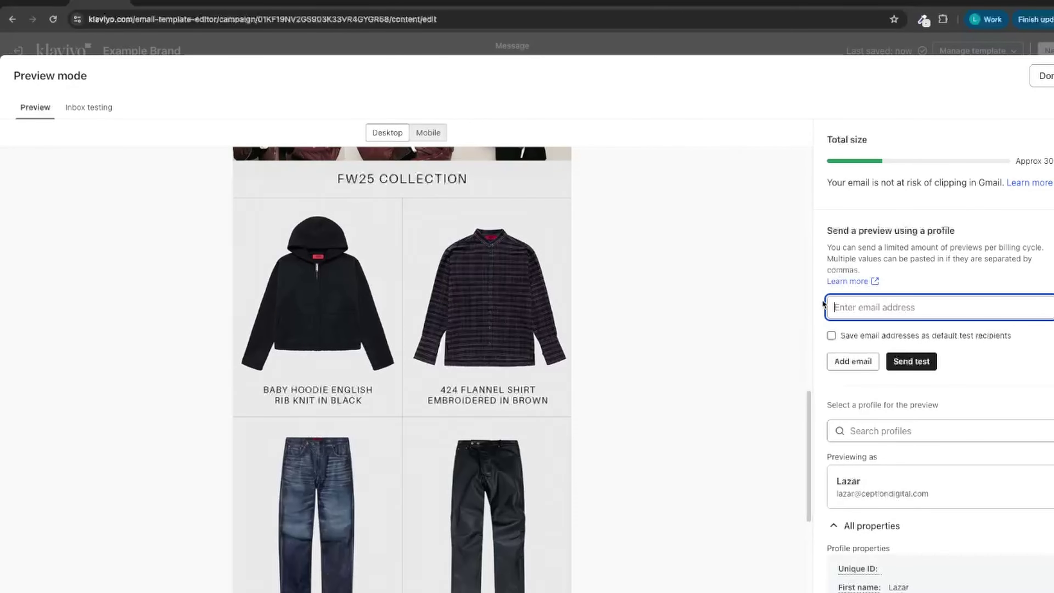
- Check the alt text on the product images in the preview and return to the template editor
left_click(868, 306)
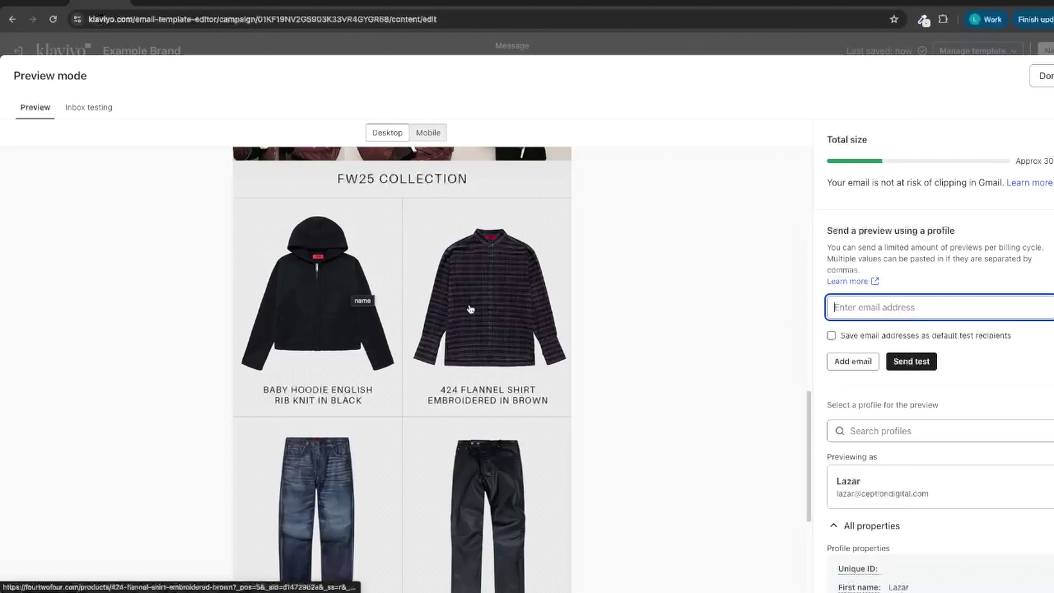
key("Escape")
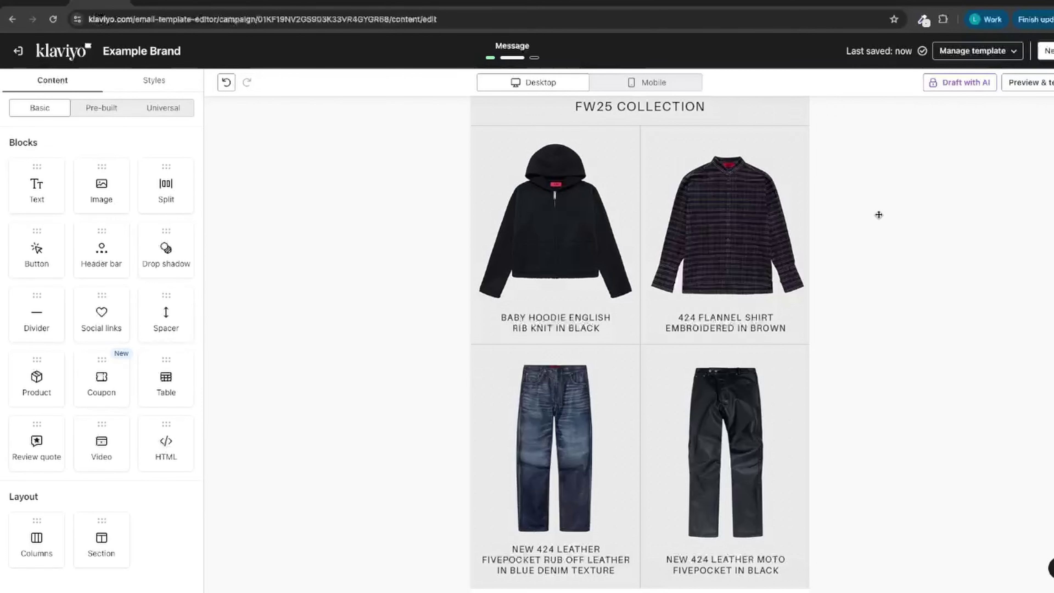
scroll(878, 206, "up", 1)
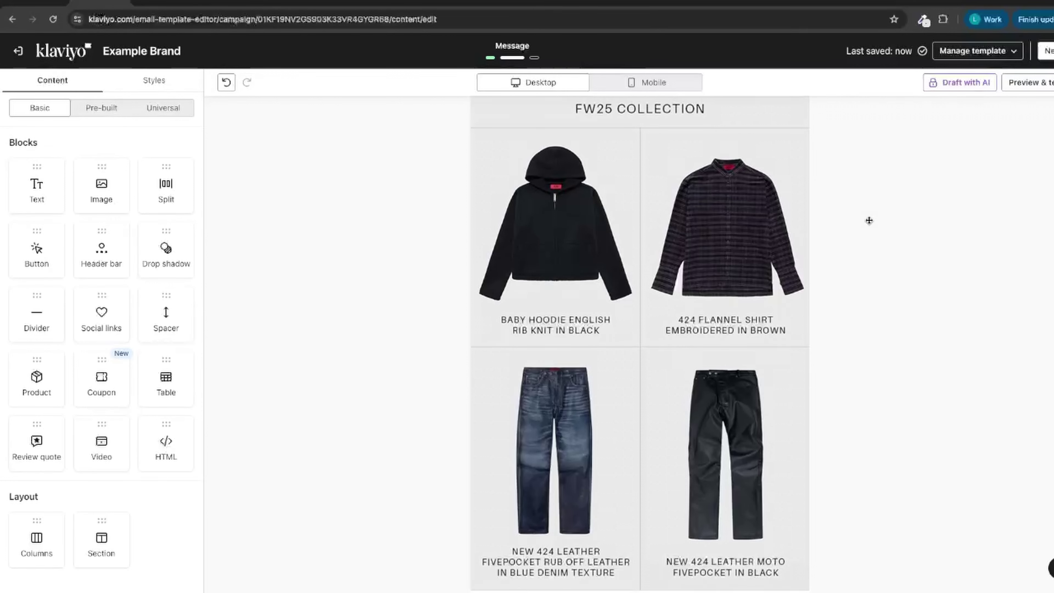